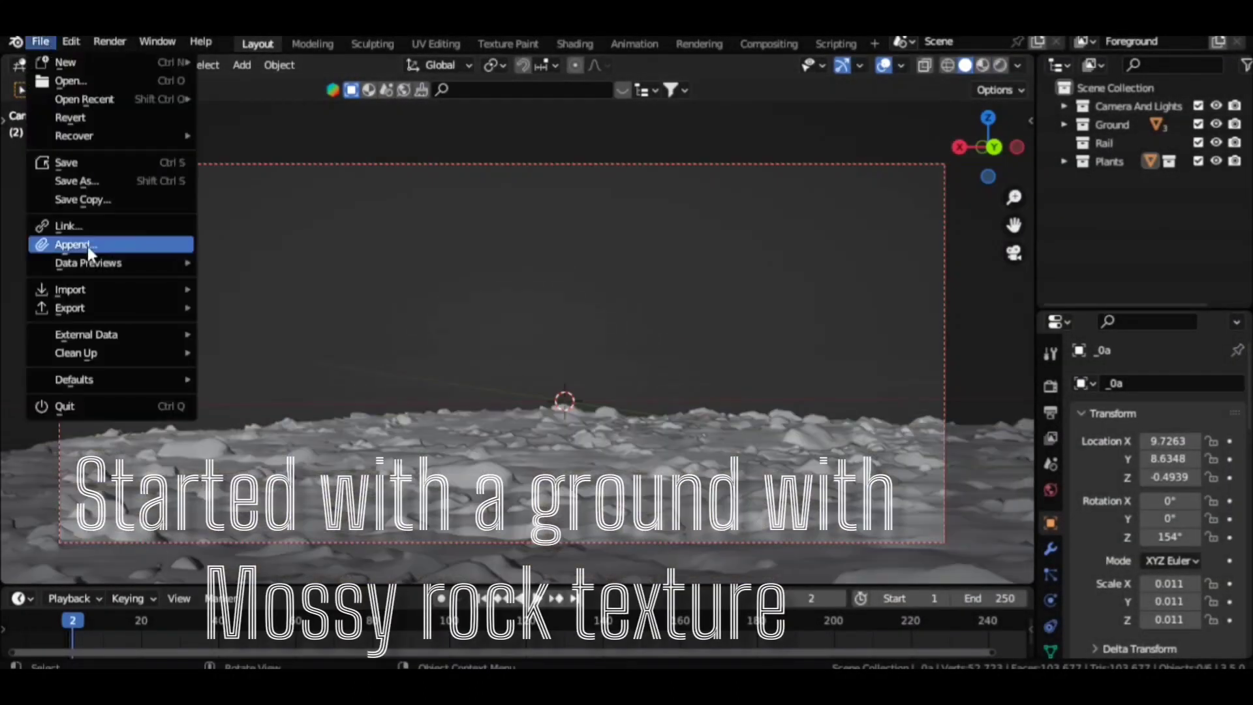
- Append the stairs model and move the gazebo closer to the camera into a collection
left_click(87, 245)
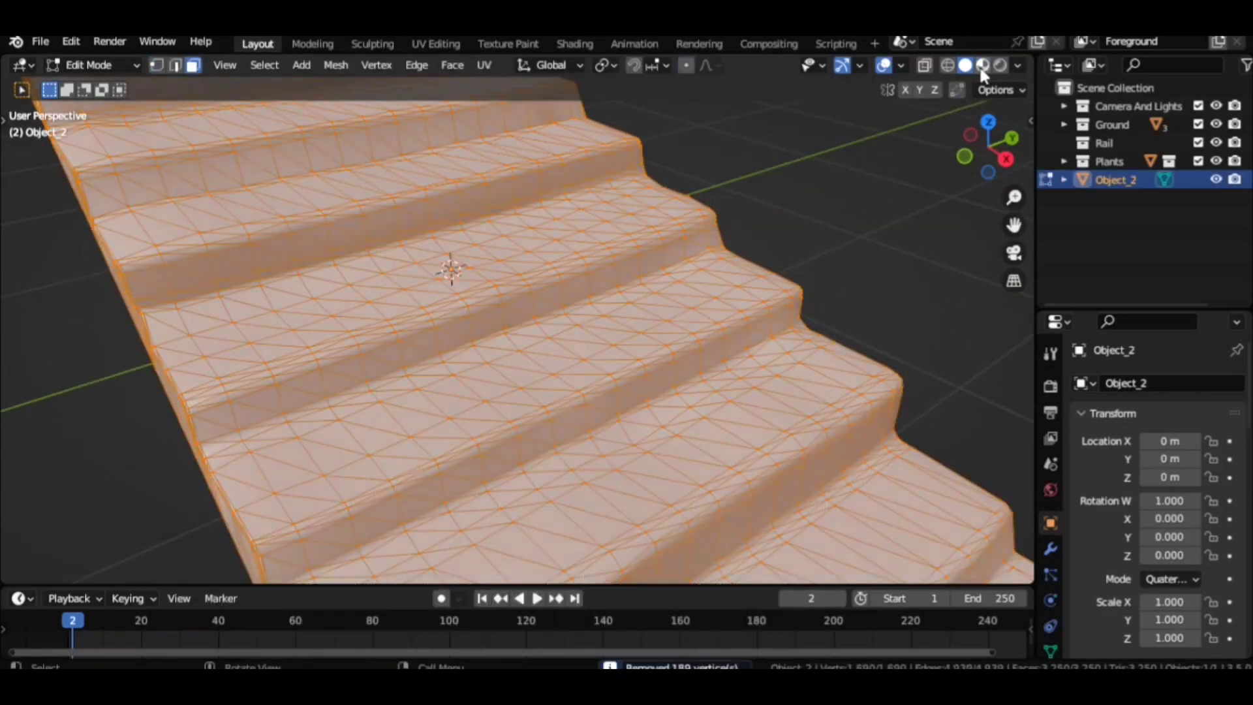
left_click(982, 65)
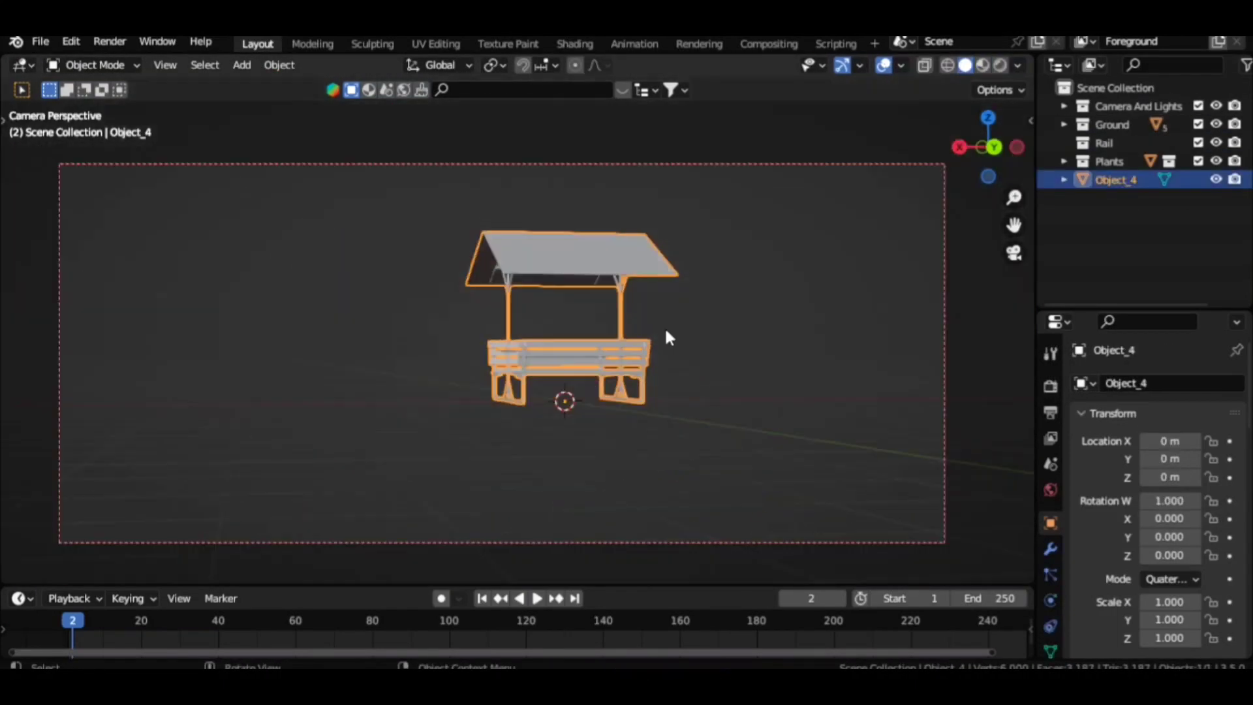
key("m")
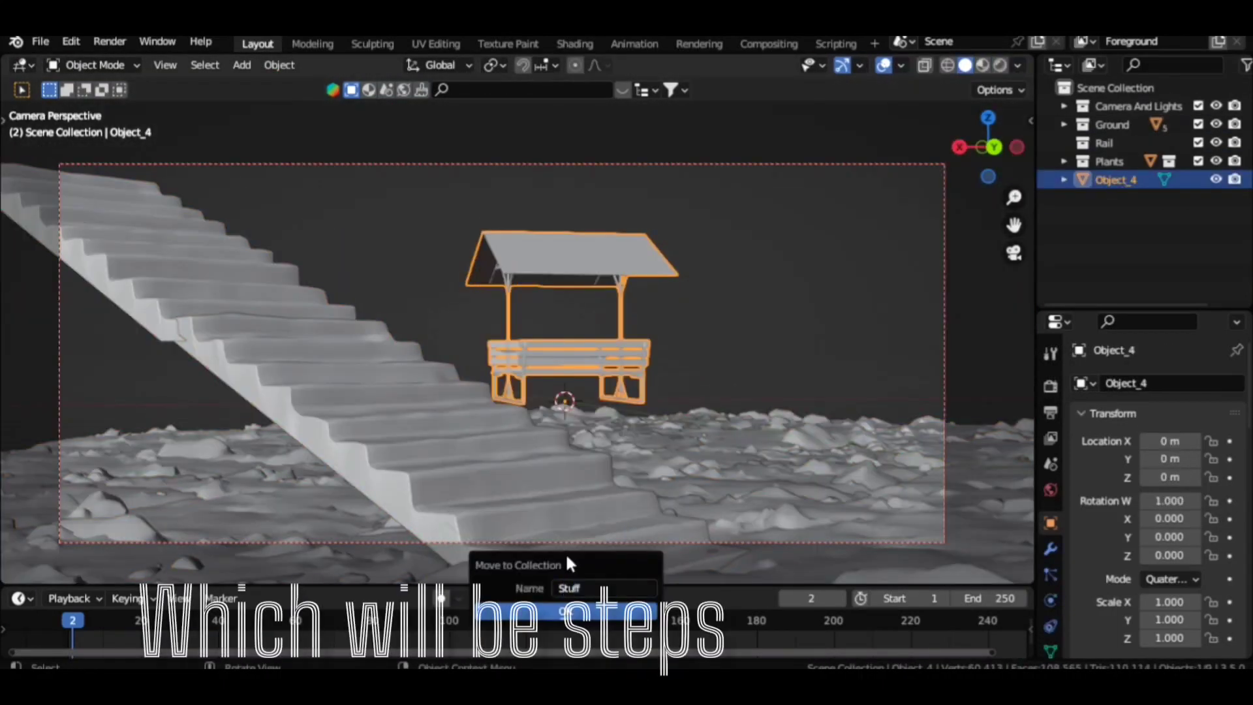
left_click_drag(604, 386, 1168, 242)
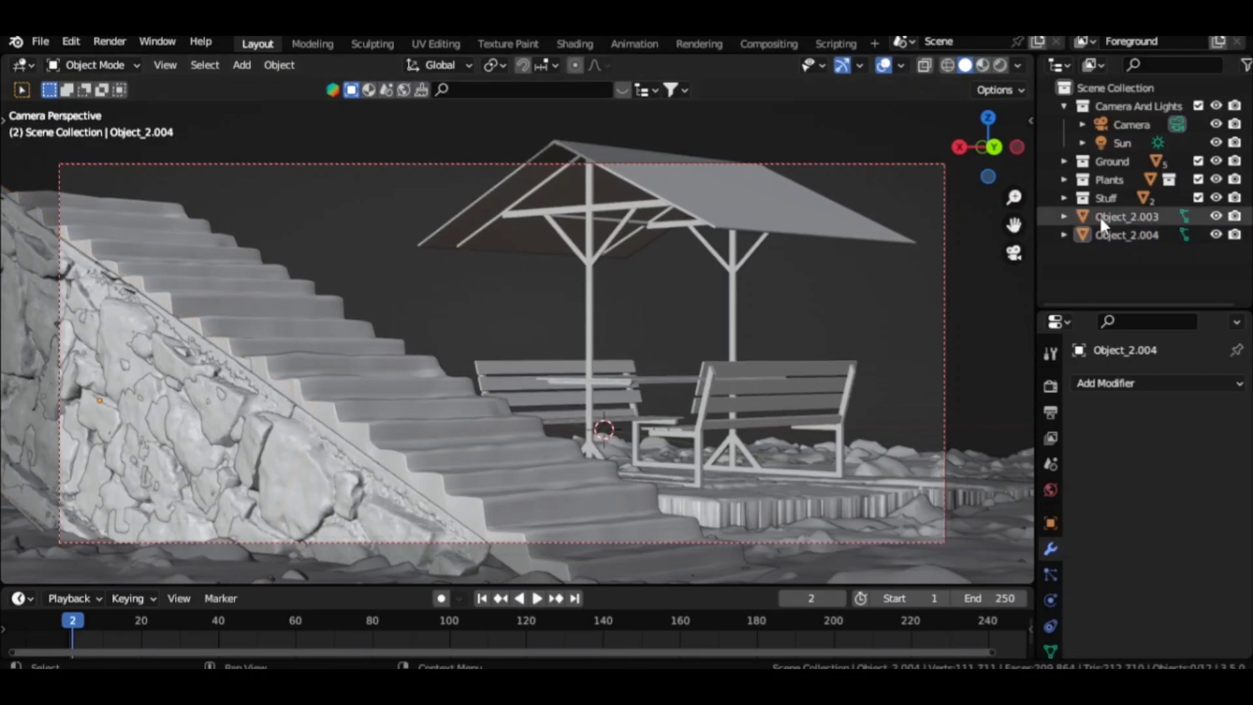
- Put the stairs and rocky side wall into a new Stairs collection
left_click(1102, 224, "ctrl")
right_click(282, 378)
left_click(282, 380)
type("Stairs")
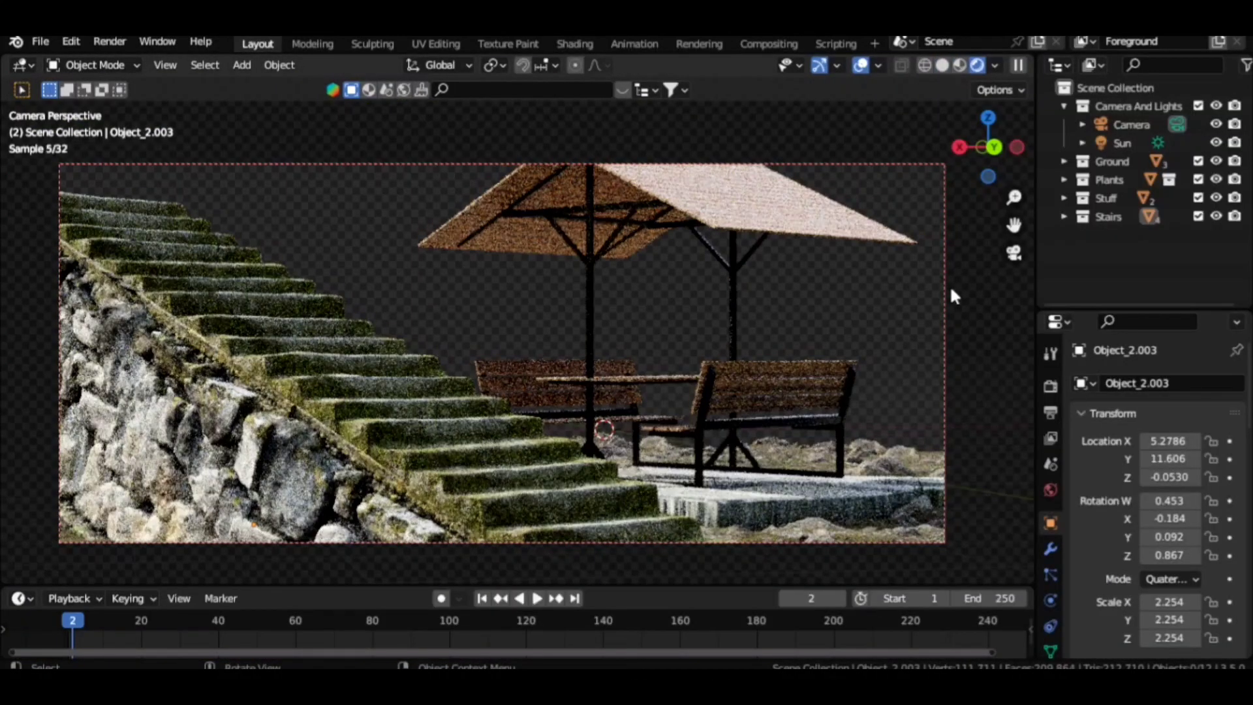
left_click(539, 224)
- Spawn a Pinus pinaster coniferous tree from the botaniq panel
key("n")
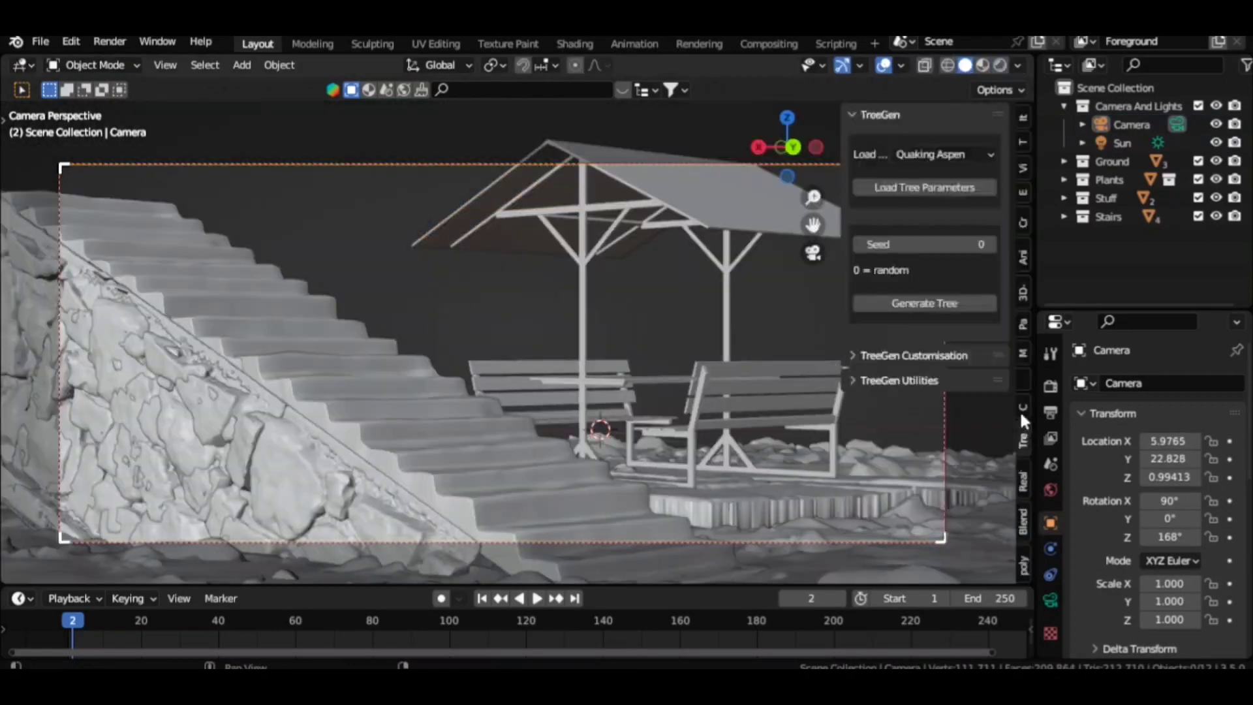
left_click(1023, 421)
left_click(909, 154)
left_click(846, 308)
left_click(518, 448)
left_click(888, 457)
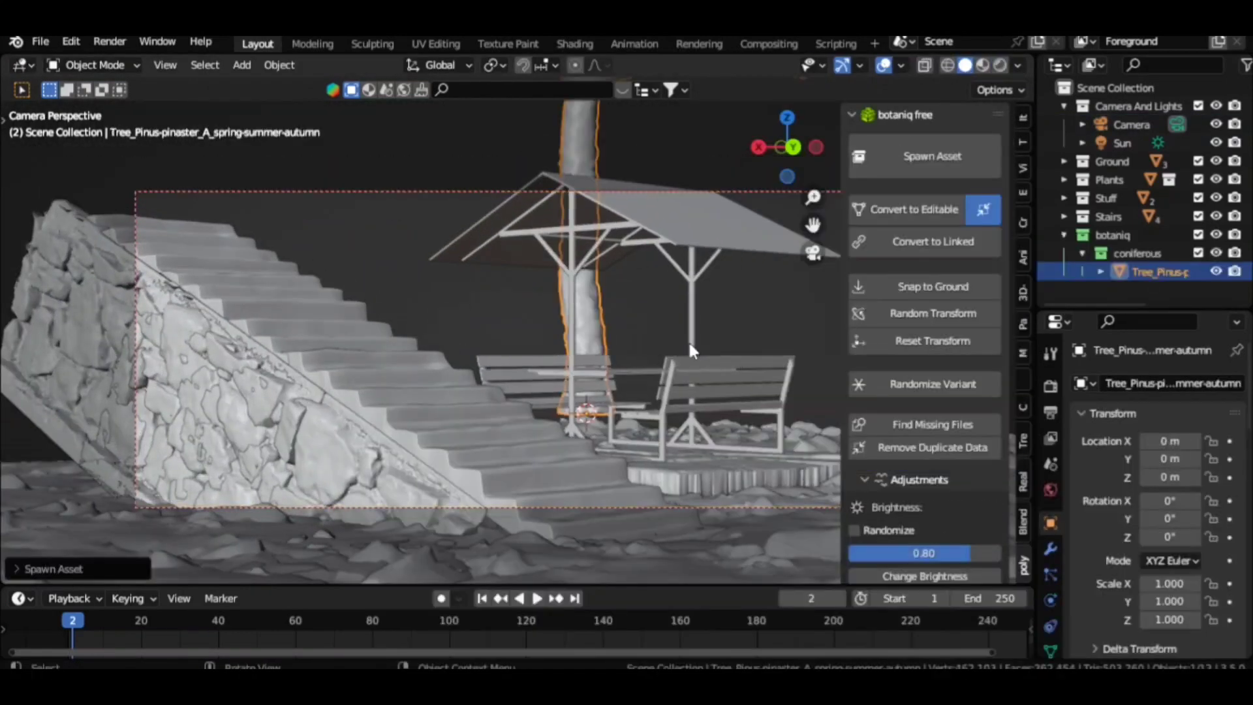
key("n")
key("KP_Decimal")
- Move the pine to Plants, scale it to about 0.44, and rotate it behind the stairs
key("m")
left_click(671, 543)
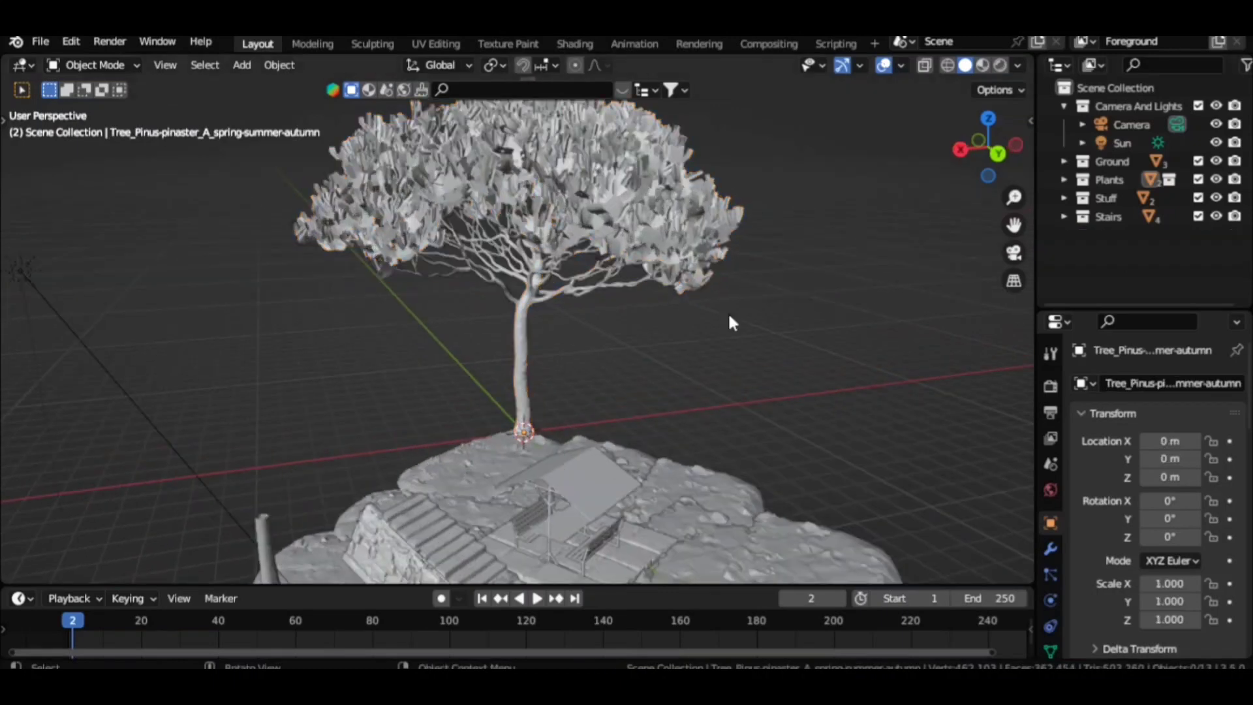
key("KP_0")
key("s")
key("g")
key("z")
key("g")
key("r")
left_click(574, 302)
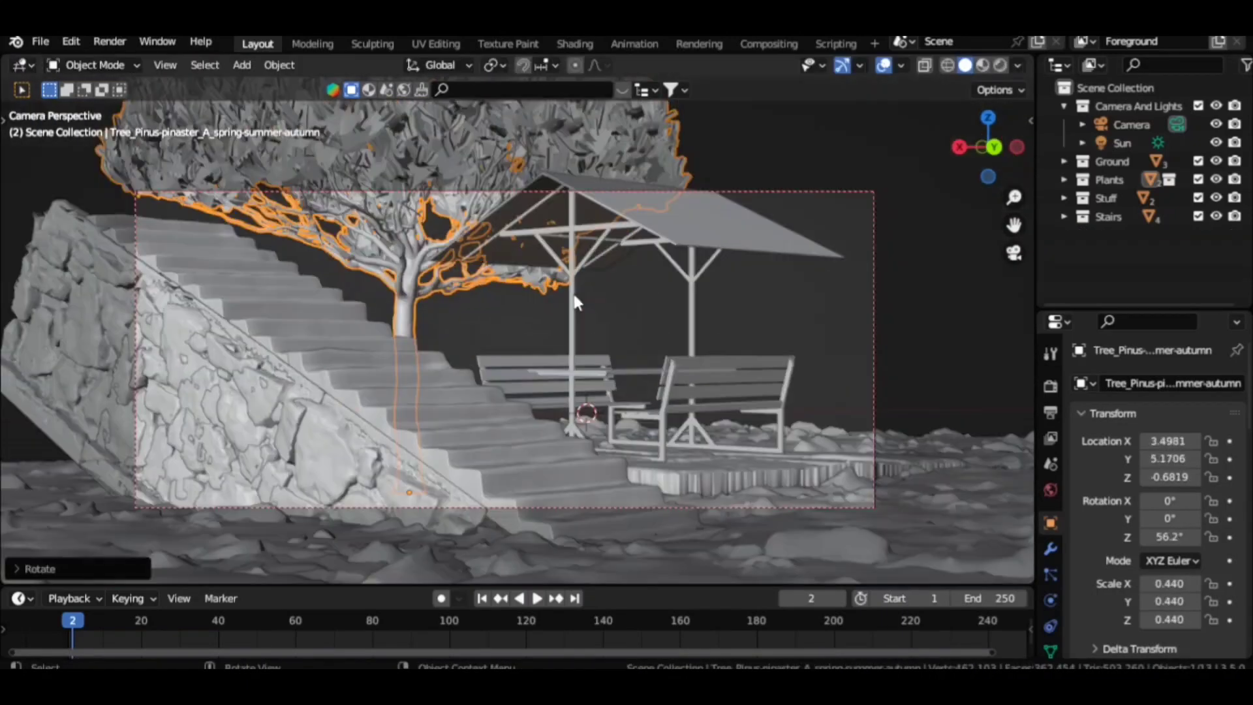
key("z")
left_click(926, 298)
- Reposition the stairs together with the stone wall
key("z")
left_click(694, 405)
left_click(307, 436)
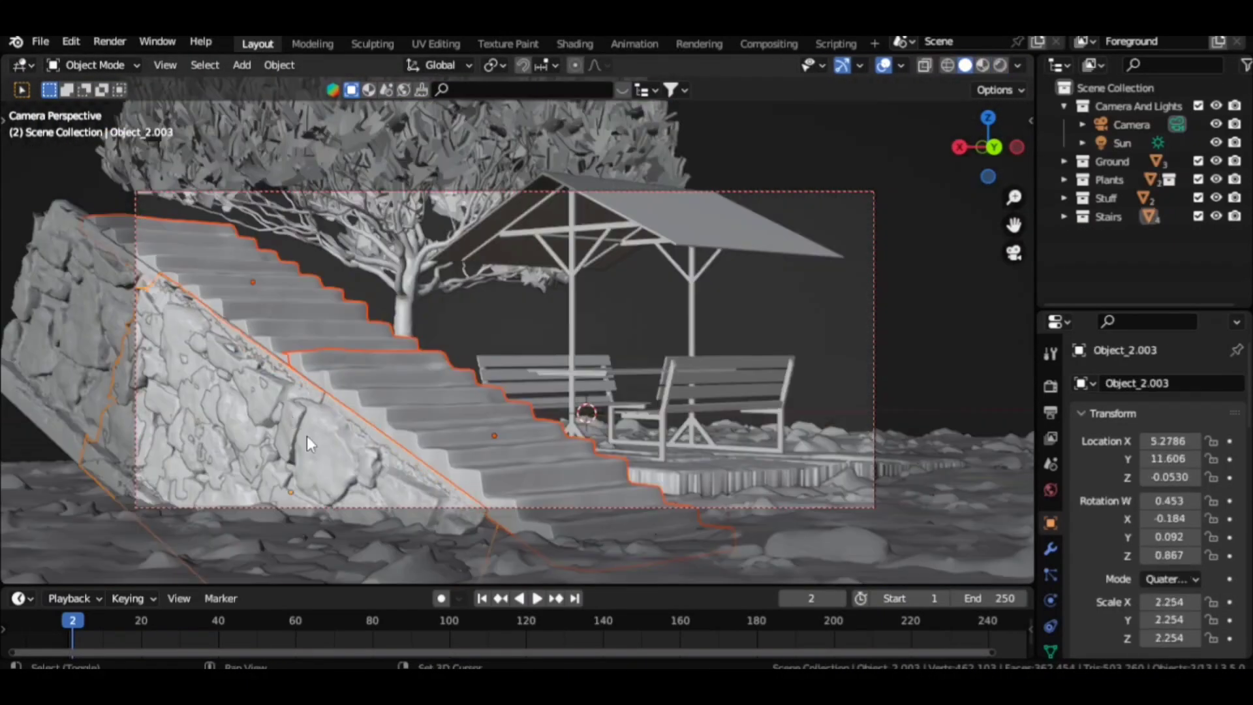
left_click(502, 417)
- Raise the camera to a new height along Z
left_click(625, 504)
key("g")
key("z")
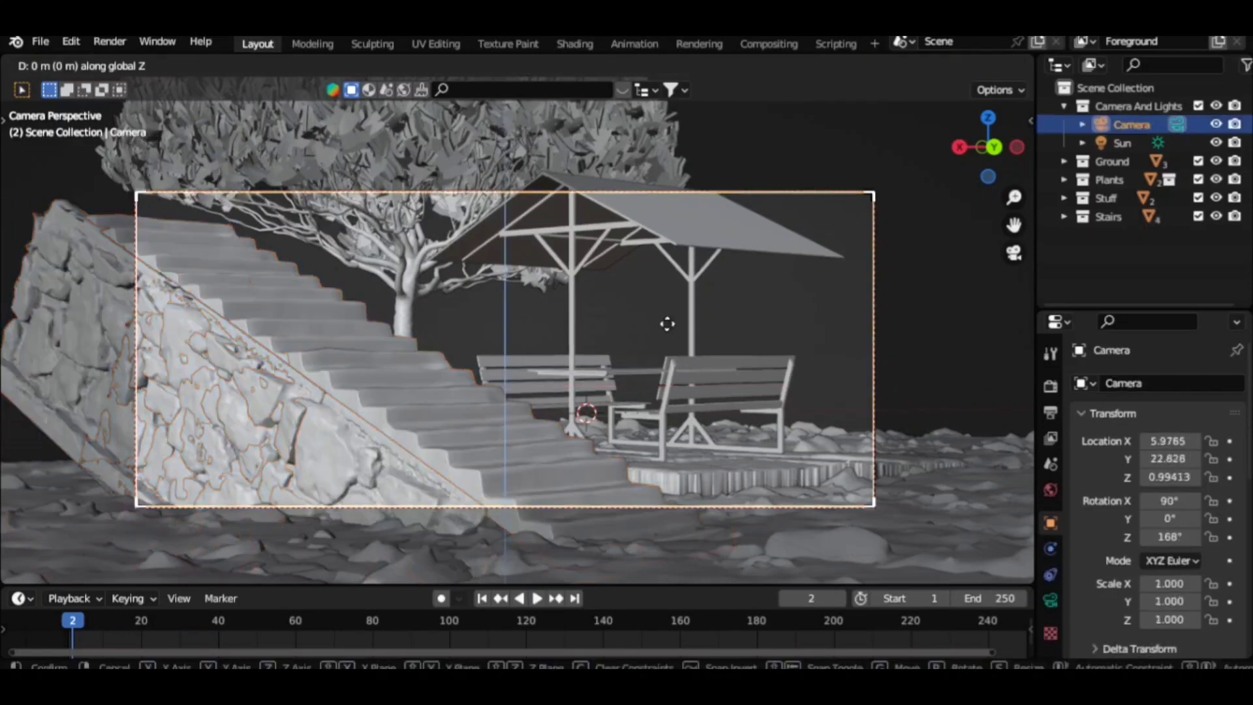
left_click(713, 336)
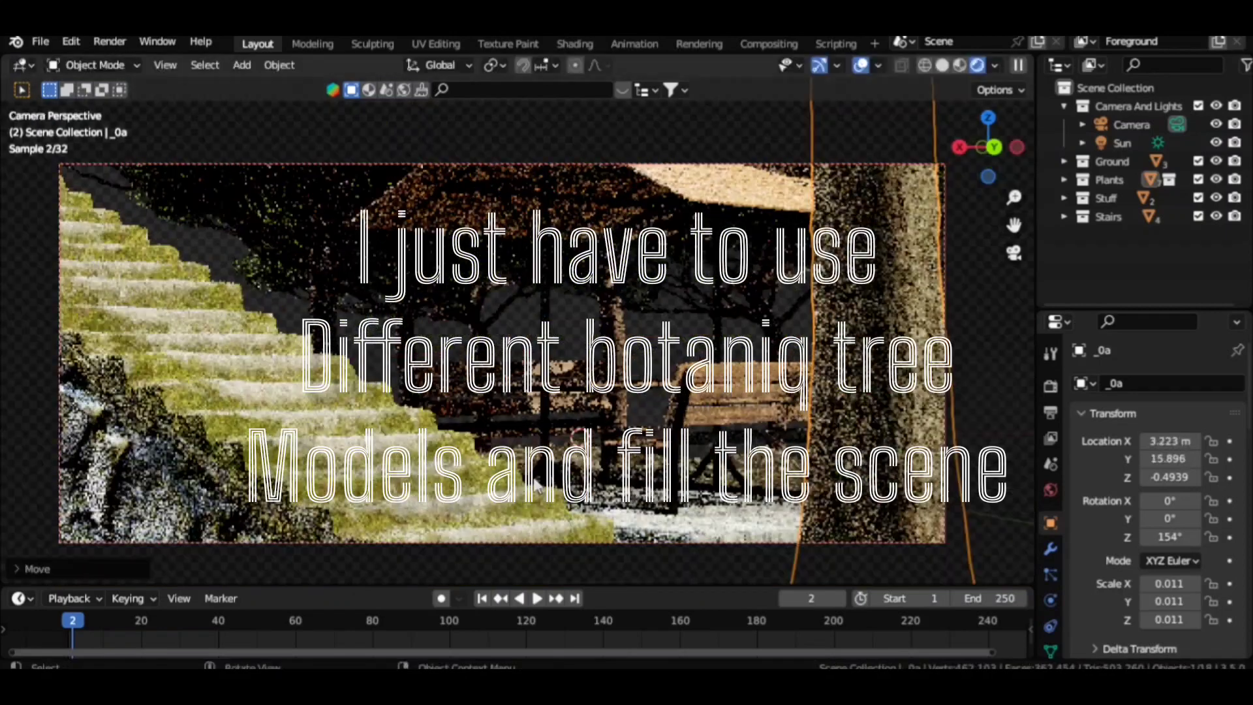
- Lower the large tree trunk and spawn an Aesculus chestnut tree
key("g")
key("z")
left_click(817, 355)
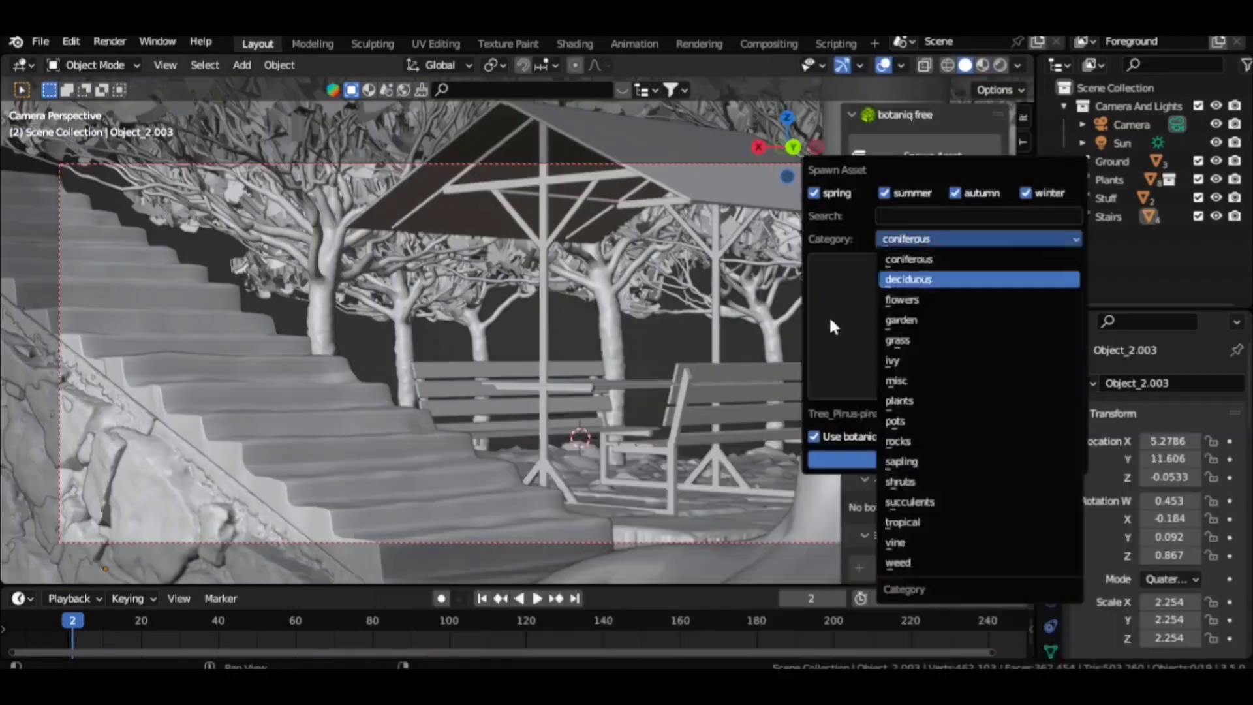
left_click(850, 325)
key("Return")
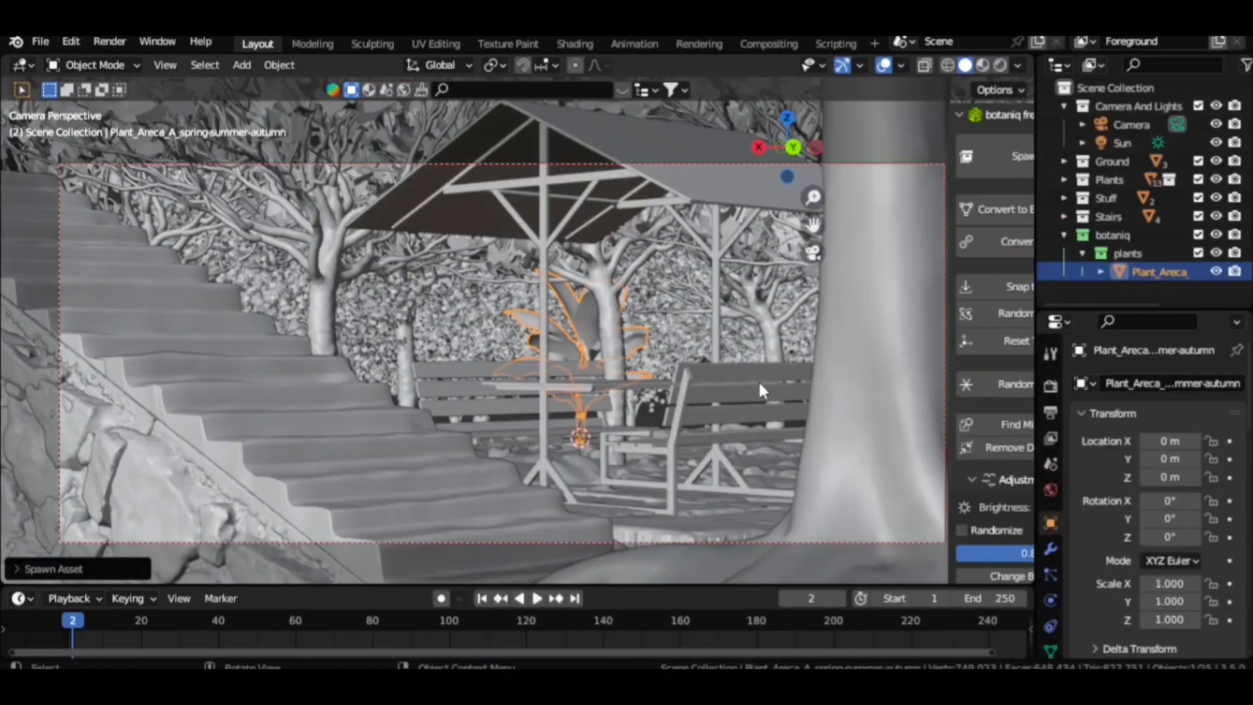
- Add the Areca to Plants, scale and place it in the lower-left foreground
key("n")
key("m")
key("g")
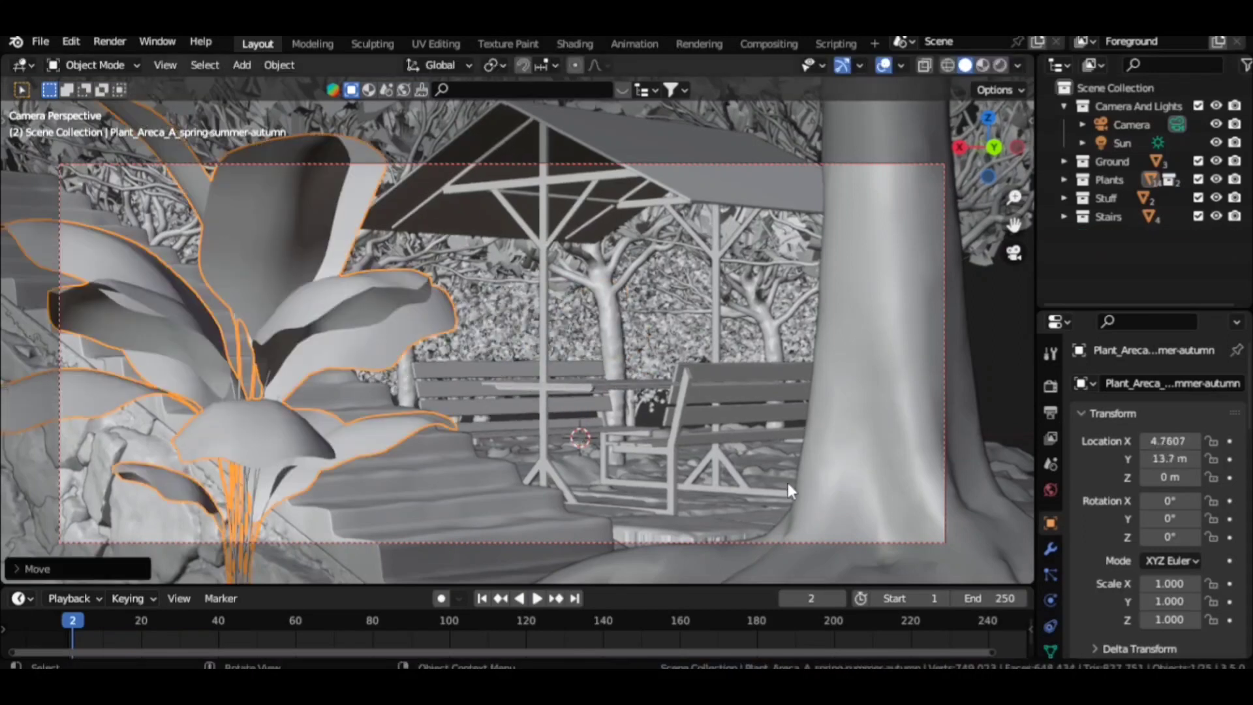
key("s")
left_click(359, 410)
left_click(85, 154)
left_click(977, 65)
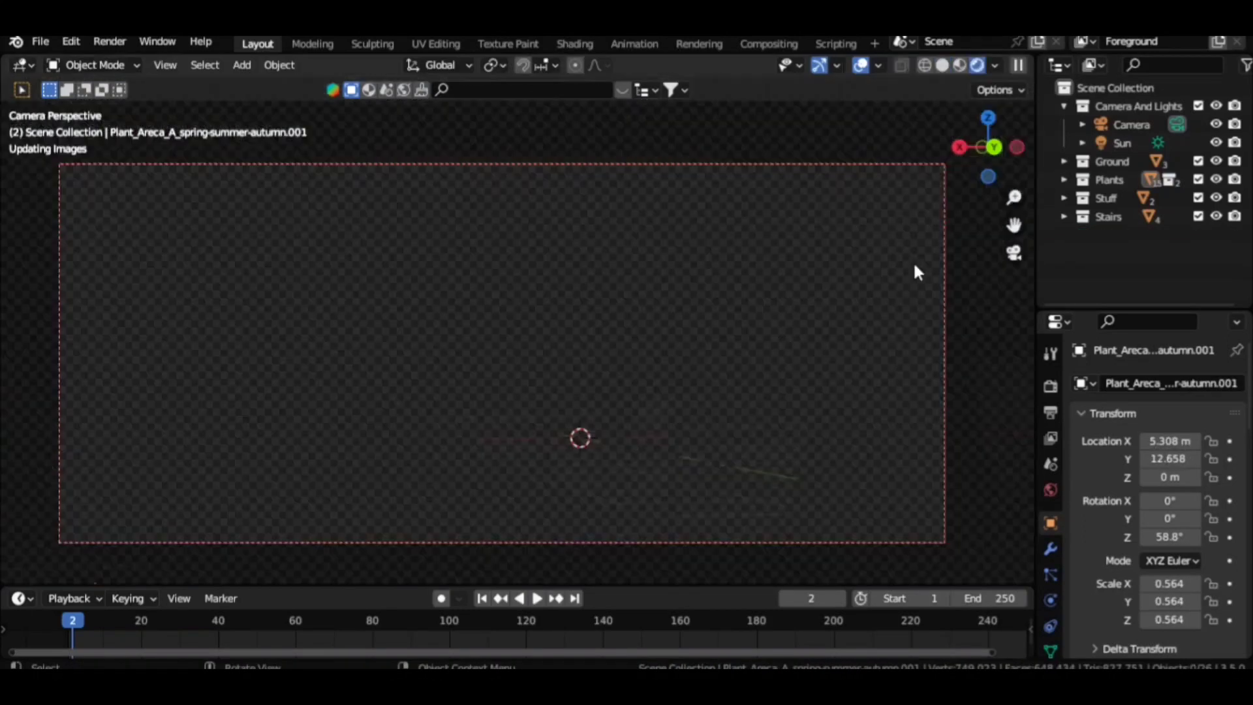
left_click(942, 65)
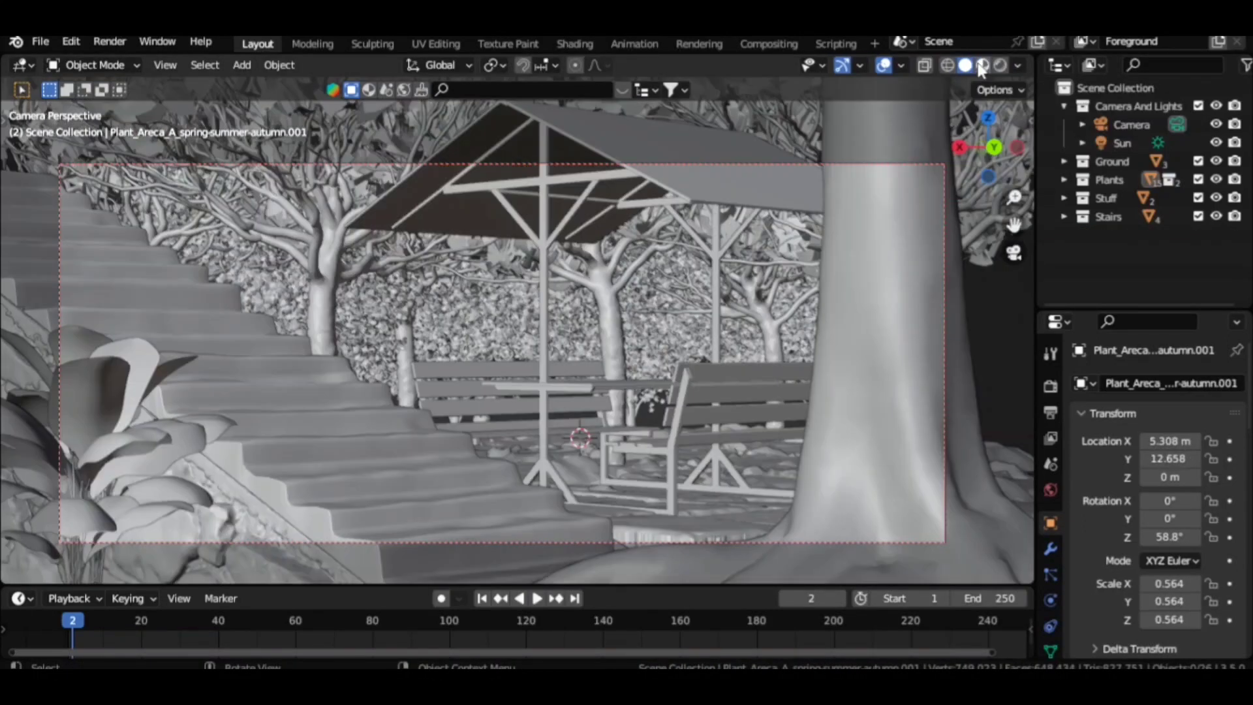
left_click(982, 65)
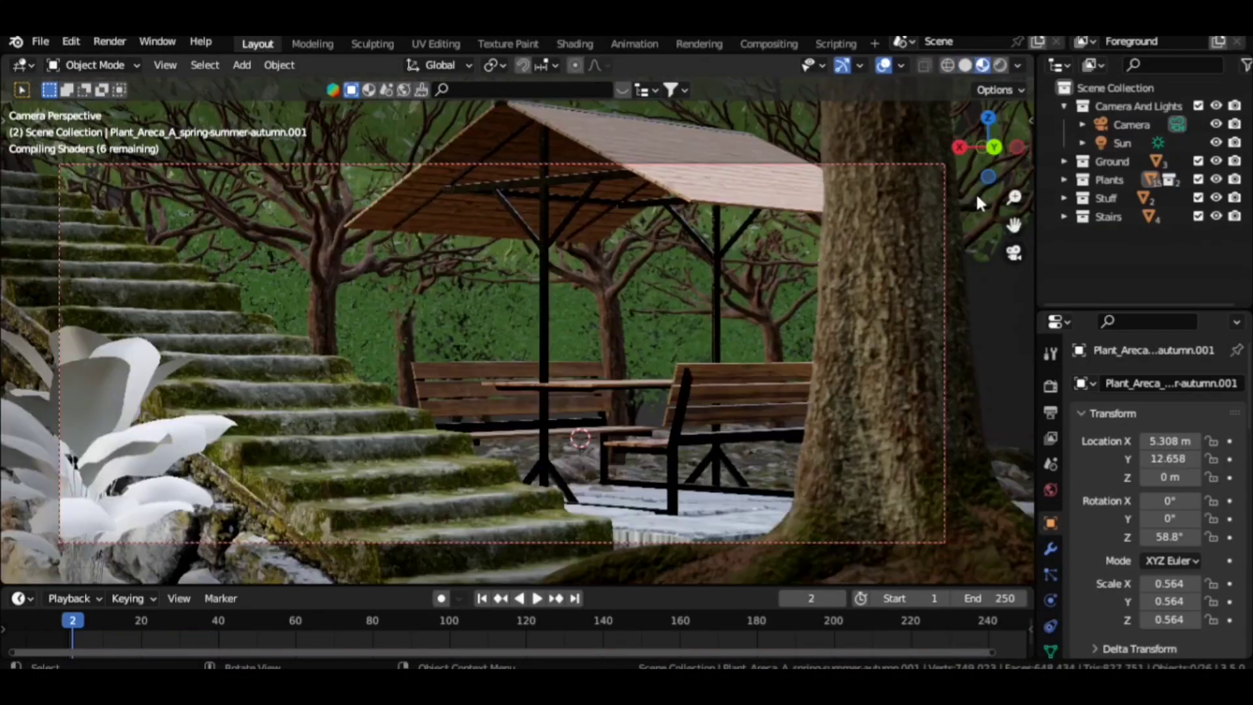
left_click(965, 65)
- Move the fern to a collection and duplicate it beside the stairs
key("m")
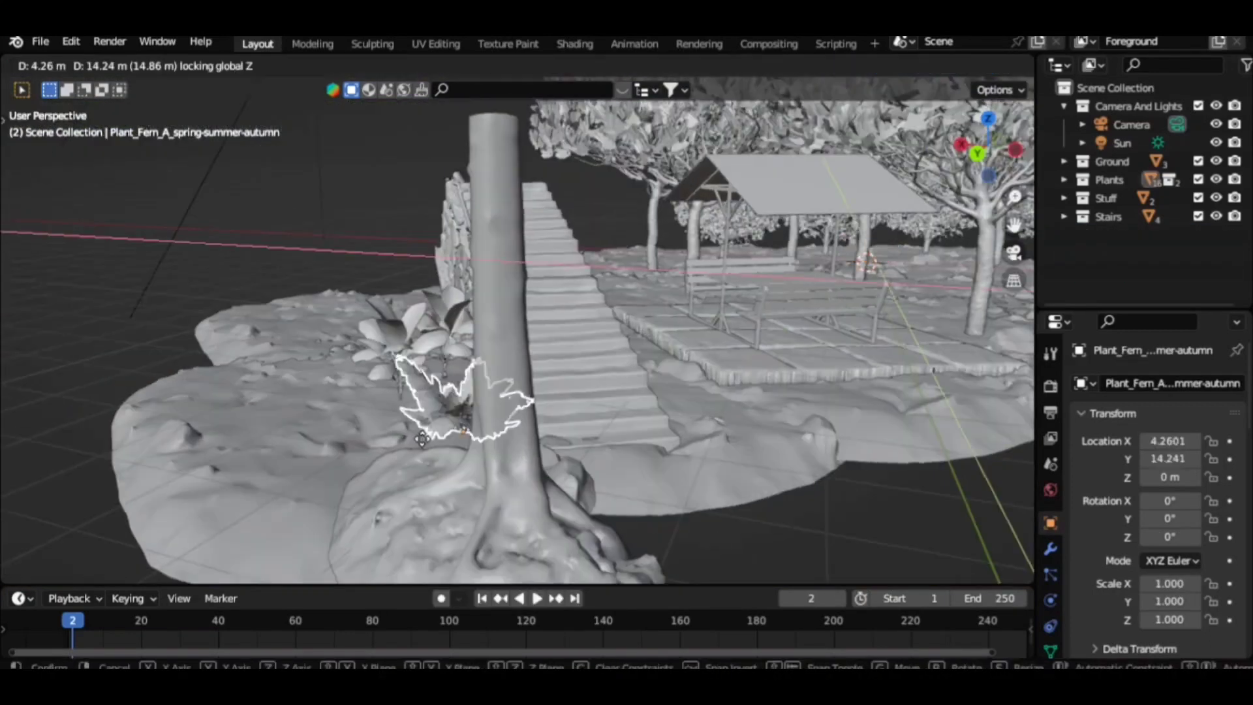
key("KP_0")
key("shift+d")
key("z")
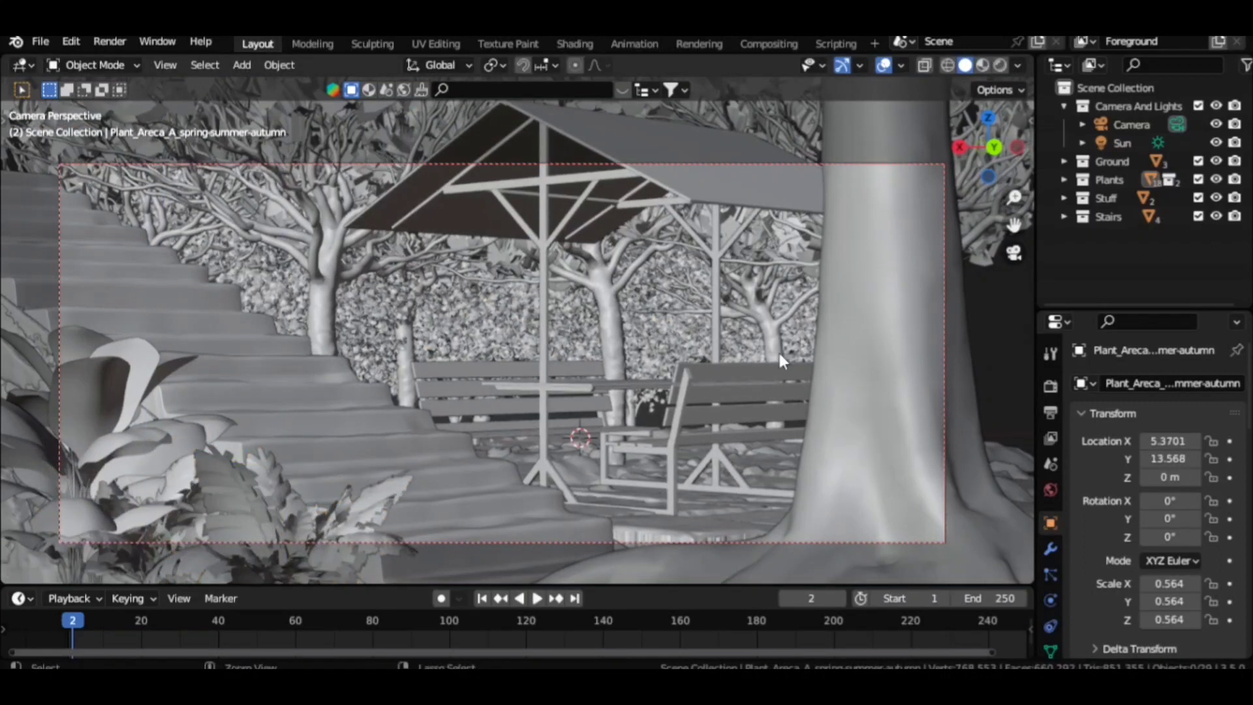
left_click(999, 65)
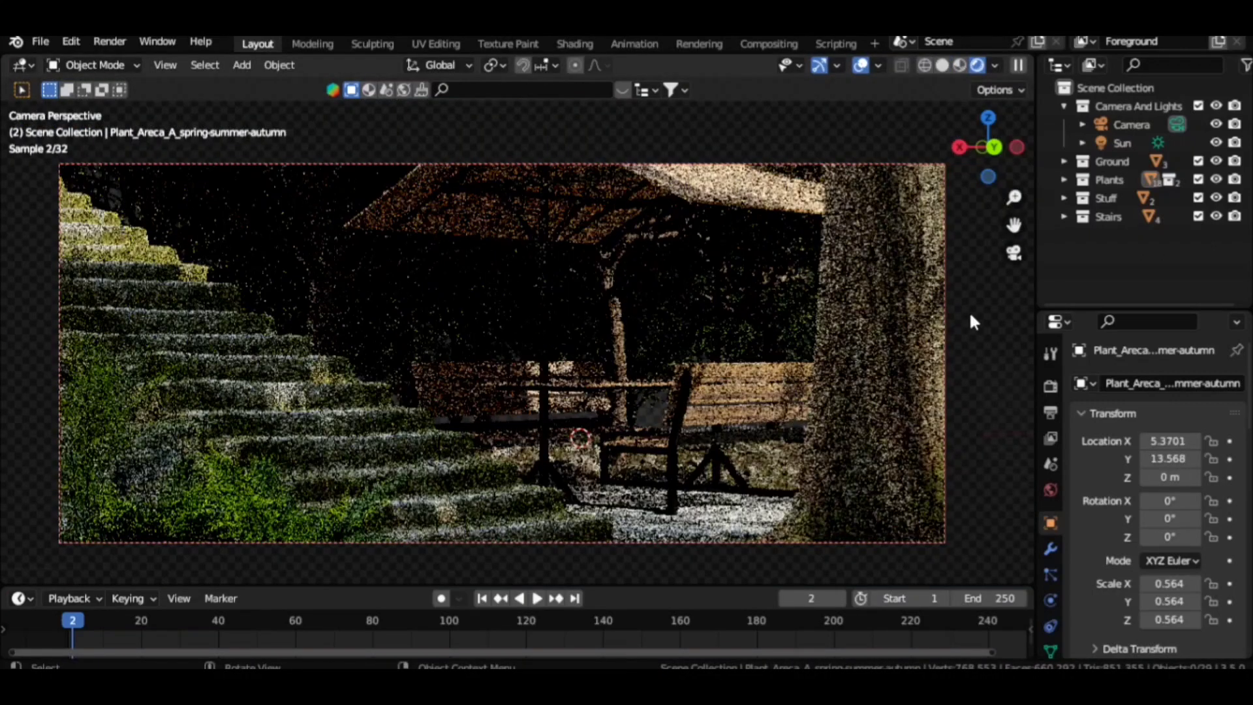
left_click(942, 65)
left_click(270, 500)
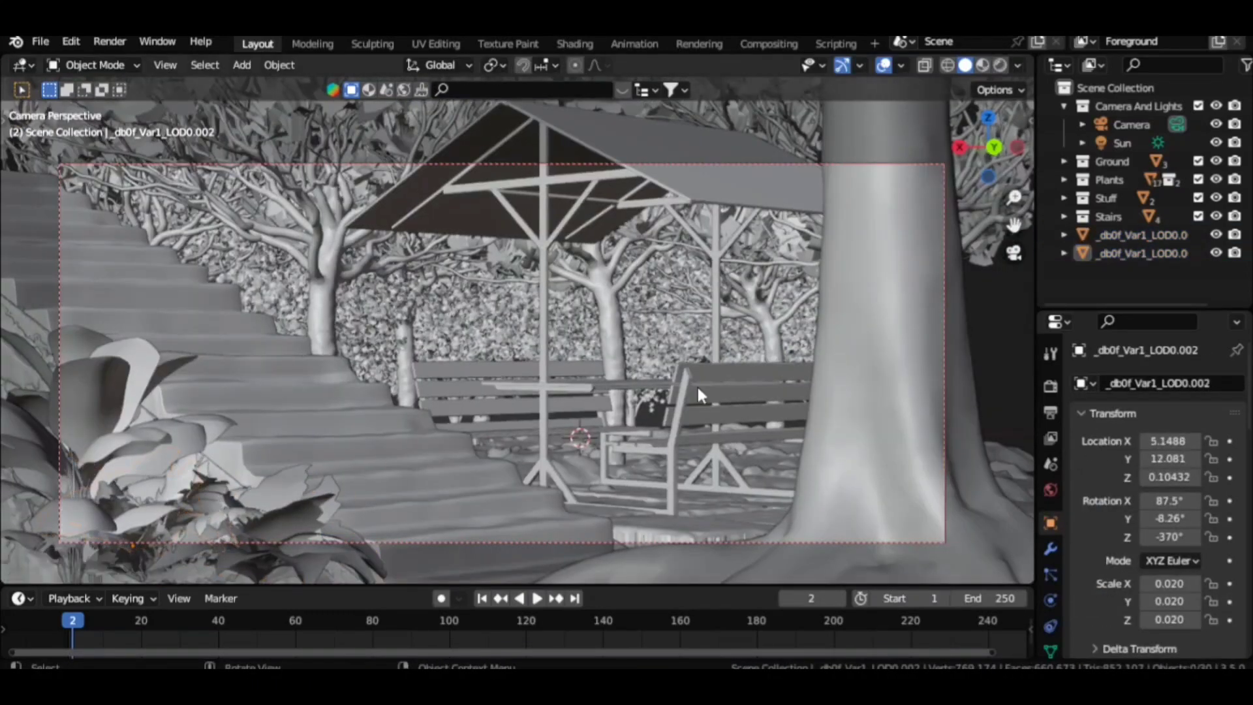
- Move the imported object into the Small Trees collection
left_click_drag(1136, 234, 1107, 189)
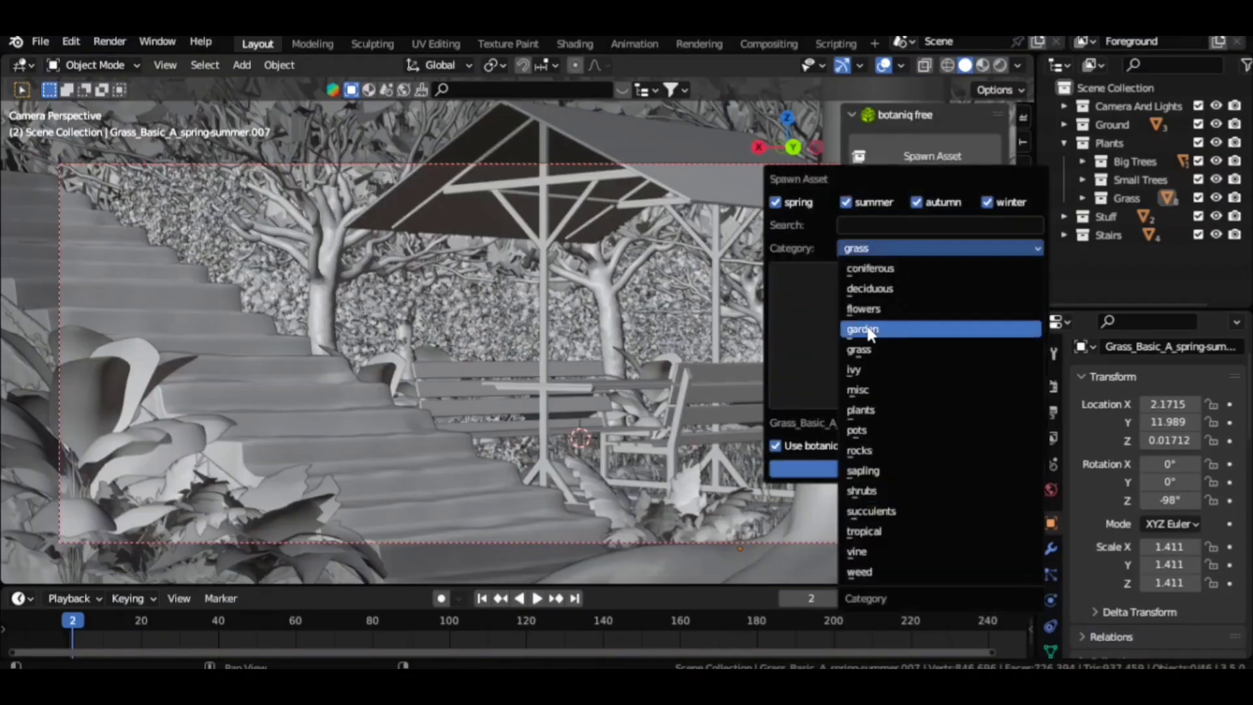
- Spawn a sunflower and a sapling, putting the sapling in Small Trees
left_click(861, 471)
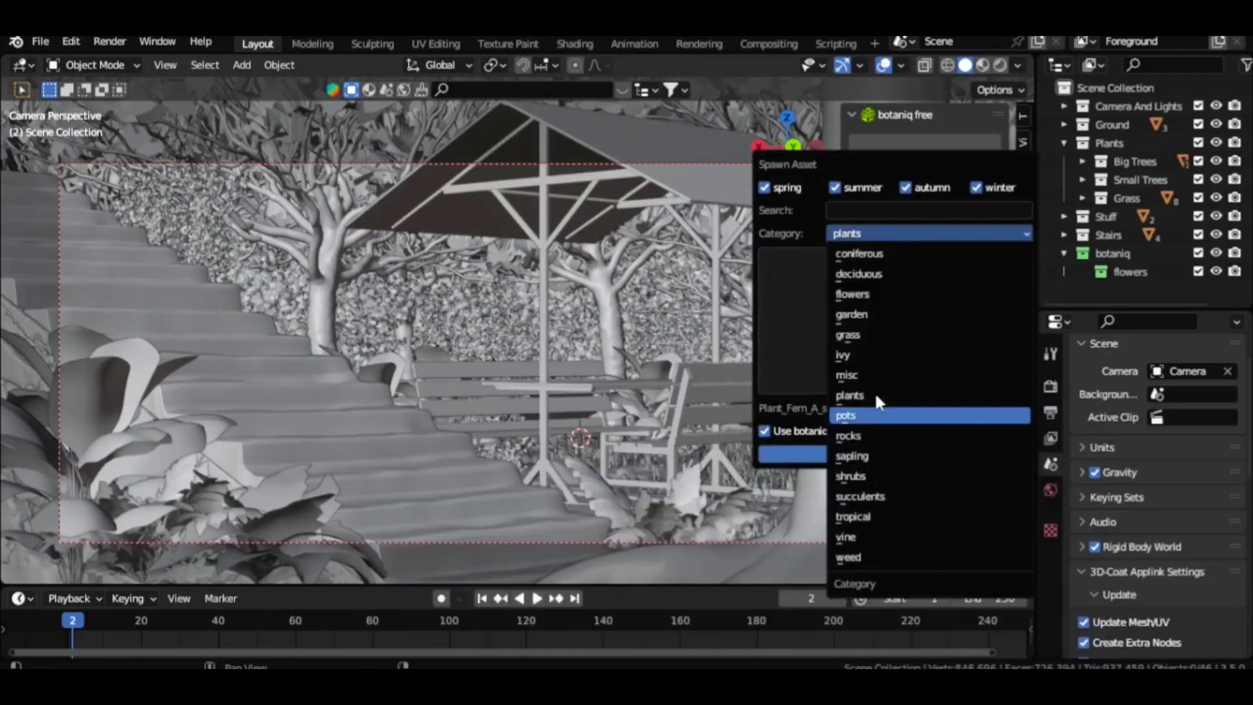
left_click(851, 455)
left_click(796, 455)
right_click(582, 371)
left_click(582, 367)
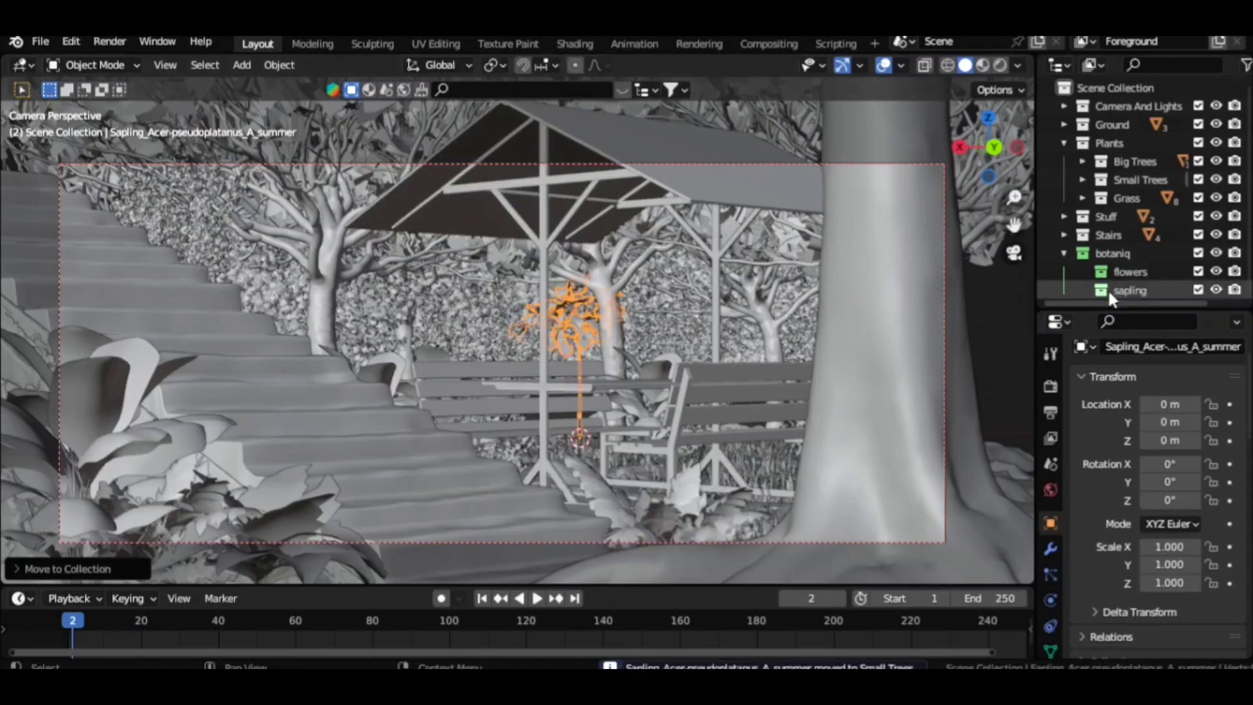
mouse_move(603, 413)
middle_mouse_down()
mouse_move(526, 430)
mouse_move(750, 436)
mouse_move(819, 424)
middle_mouse_up()
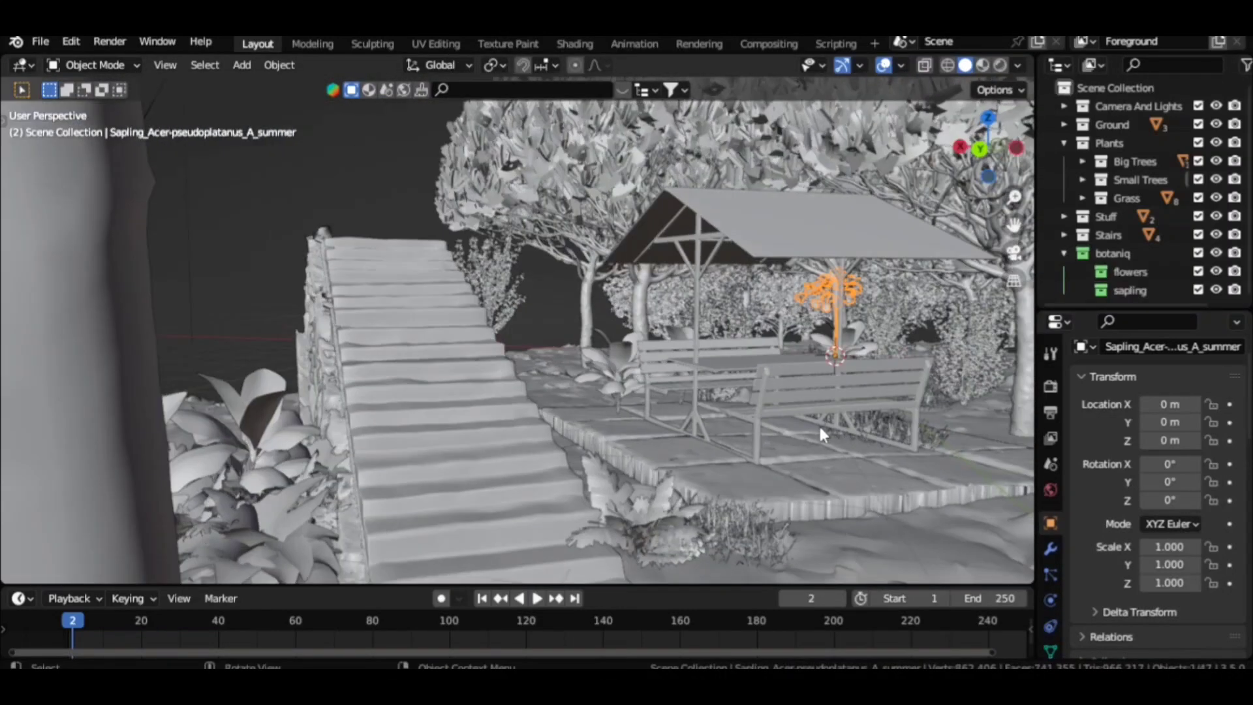
- Scale the sapling to 0.666, place it near the pavilion, and test-render the scene
key("g")
key("s")
key("Return")
key("KP_0")
key("g")
key("g")
left_click(664, 362)
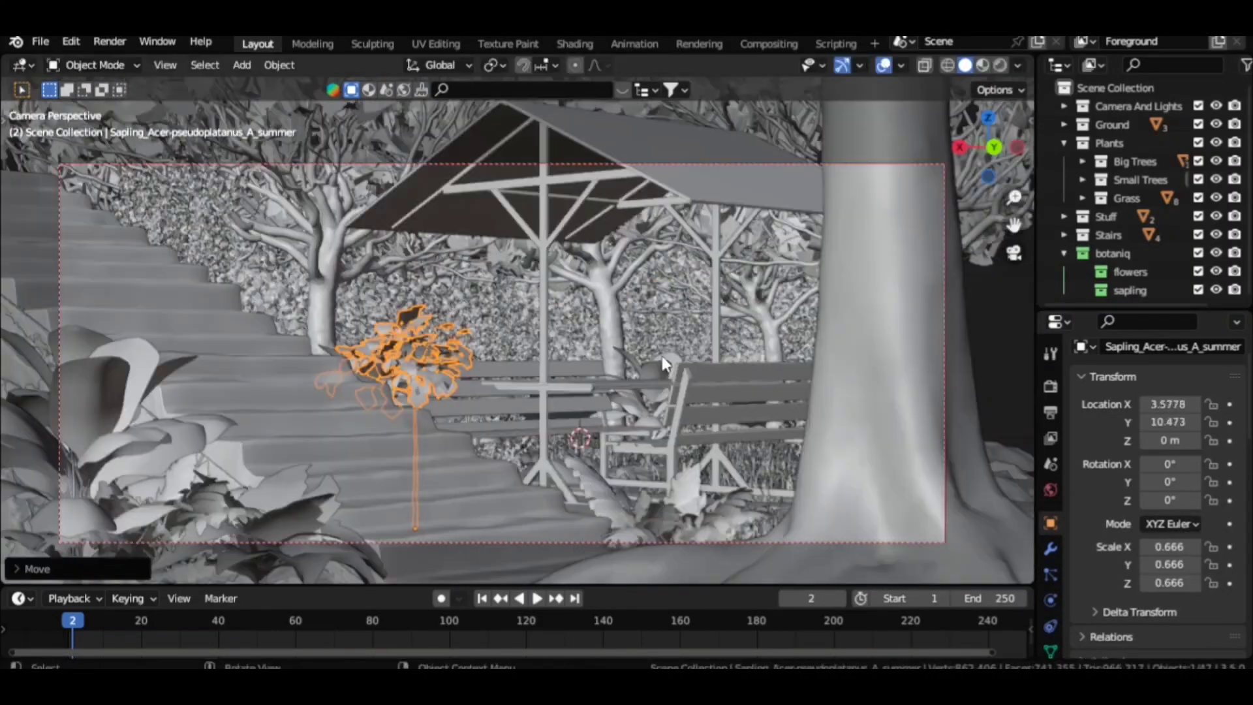
left_click(148, 62)
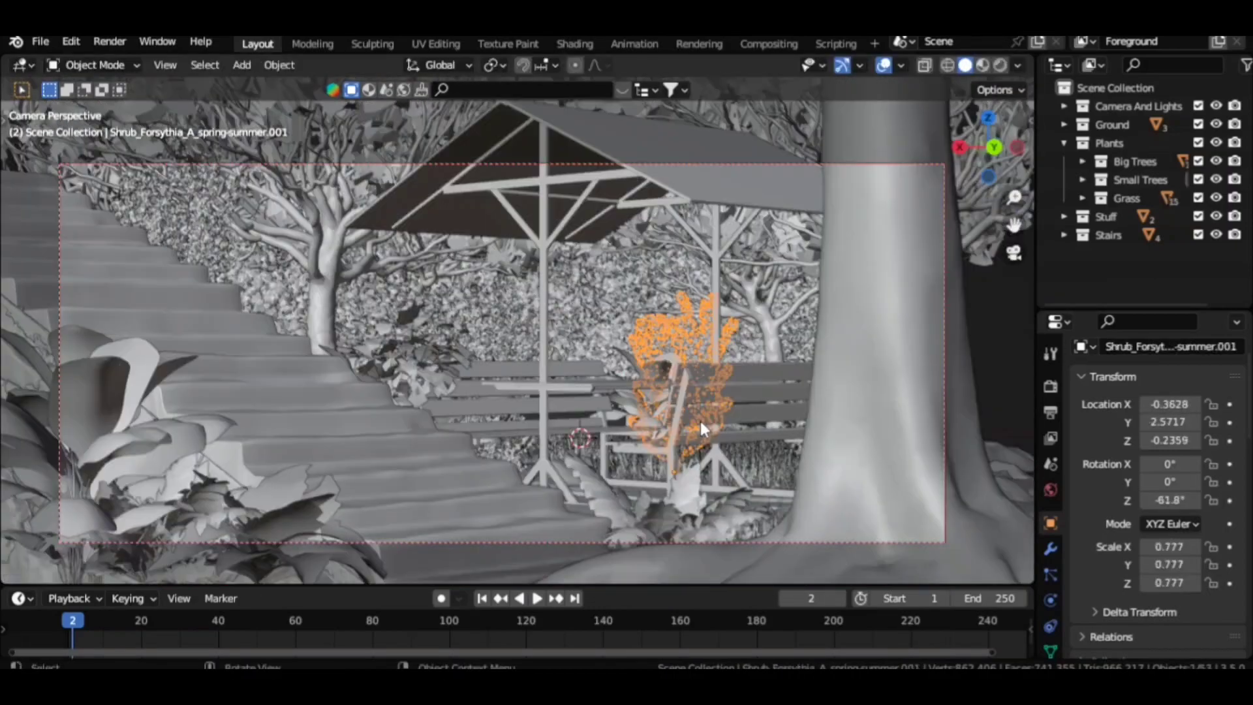
key("KP_0")
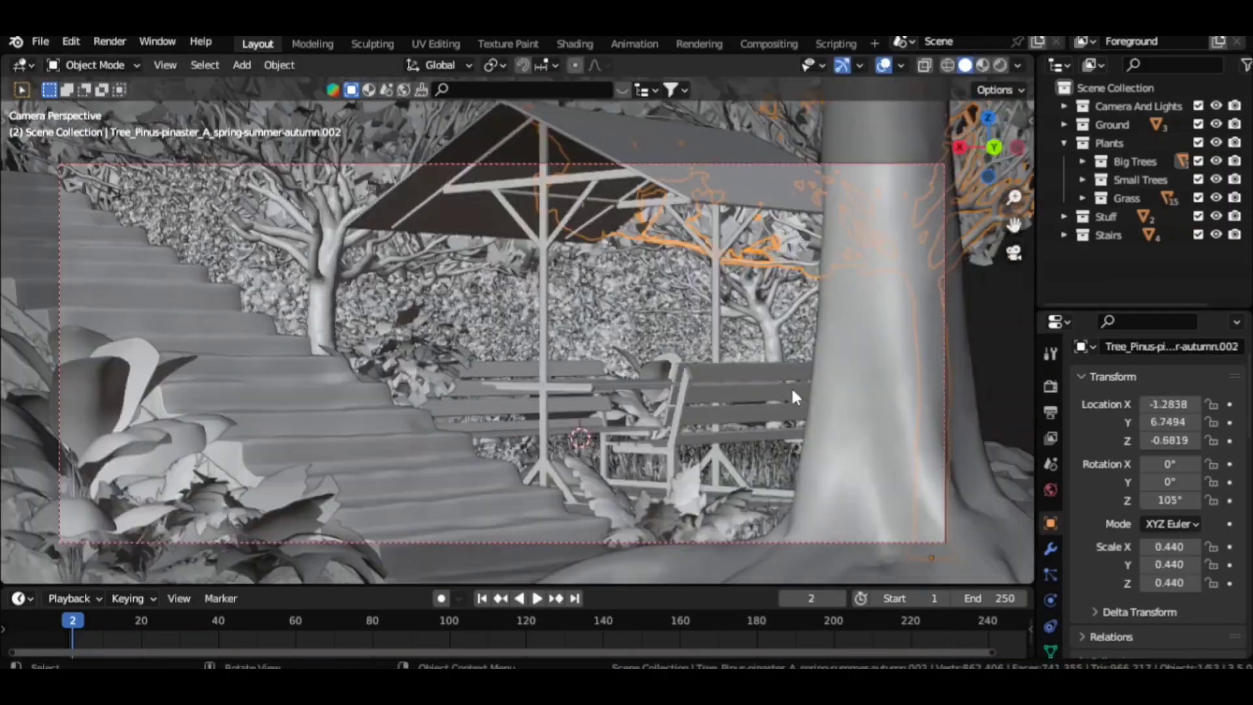
left_click(1000, 64)
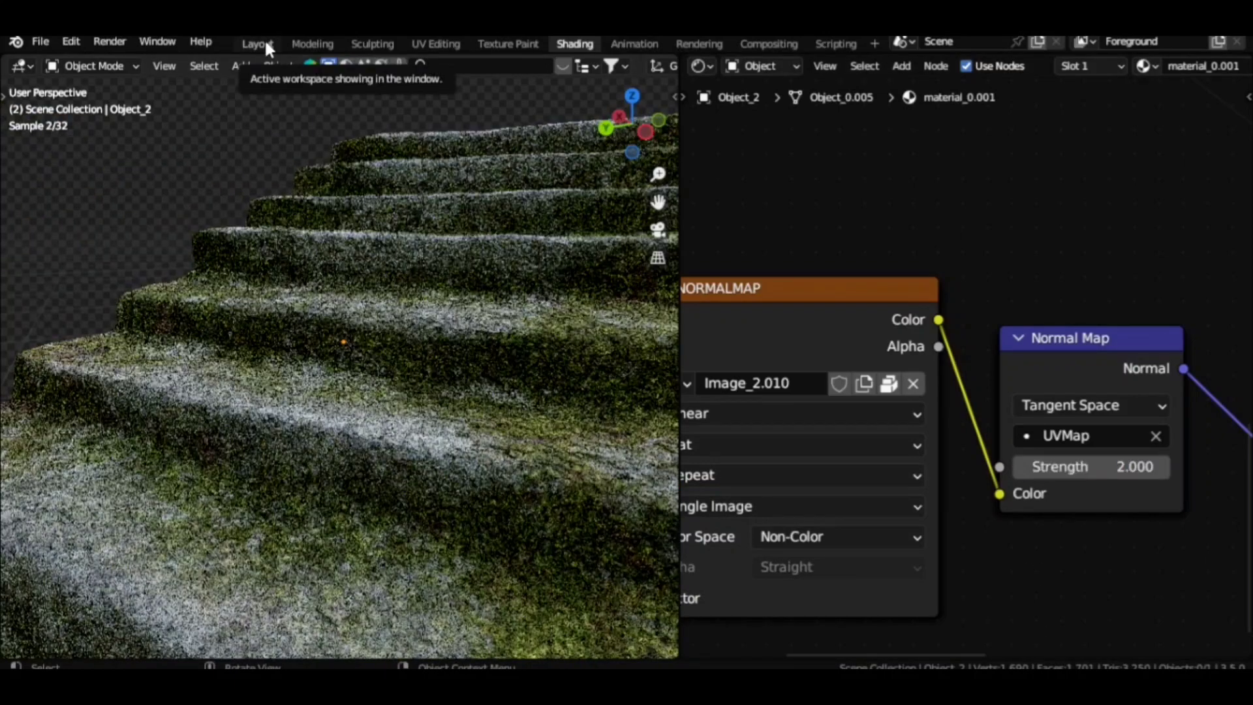
- Return to the Layout workspace
left_click(259, 43)
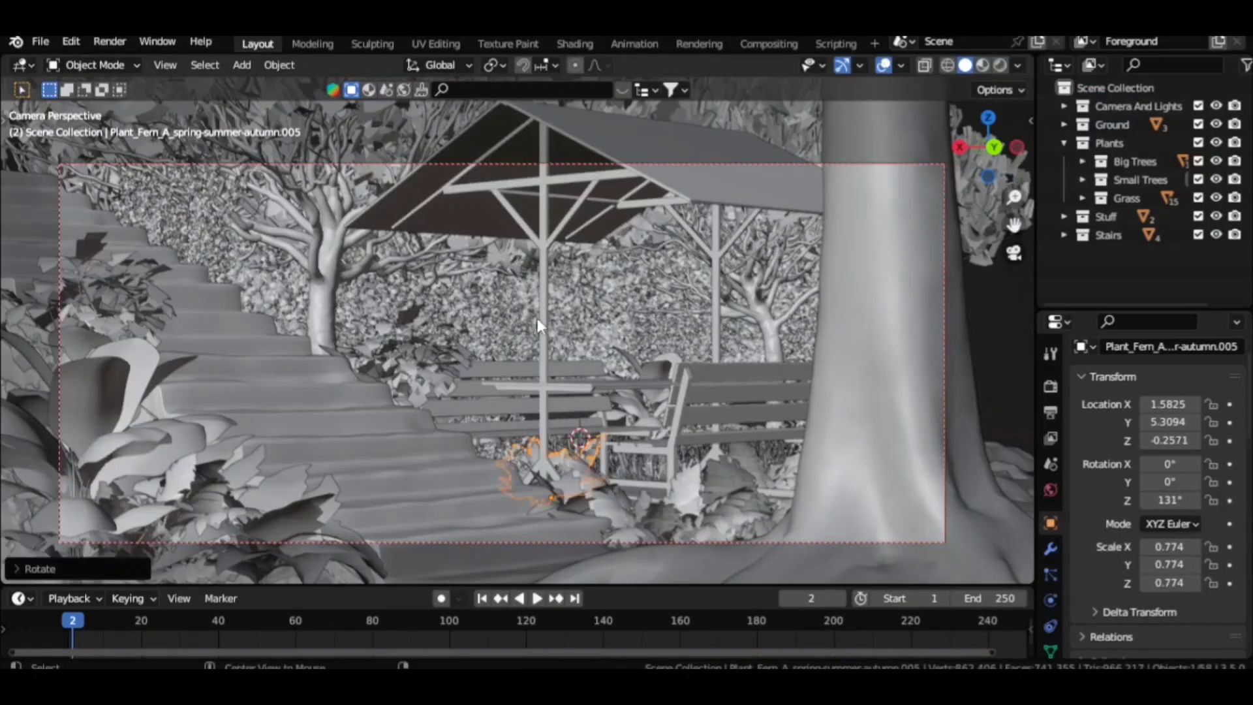
- In Rendered shading, rotate the fern near the bench around its vertical axis
key("z")
left_click(987, 277)
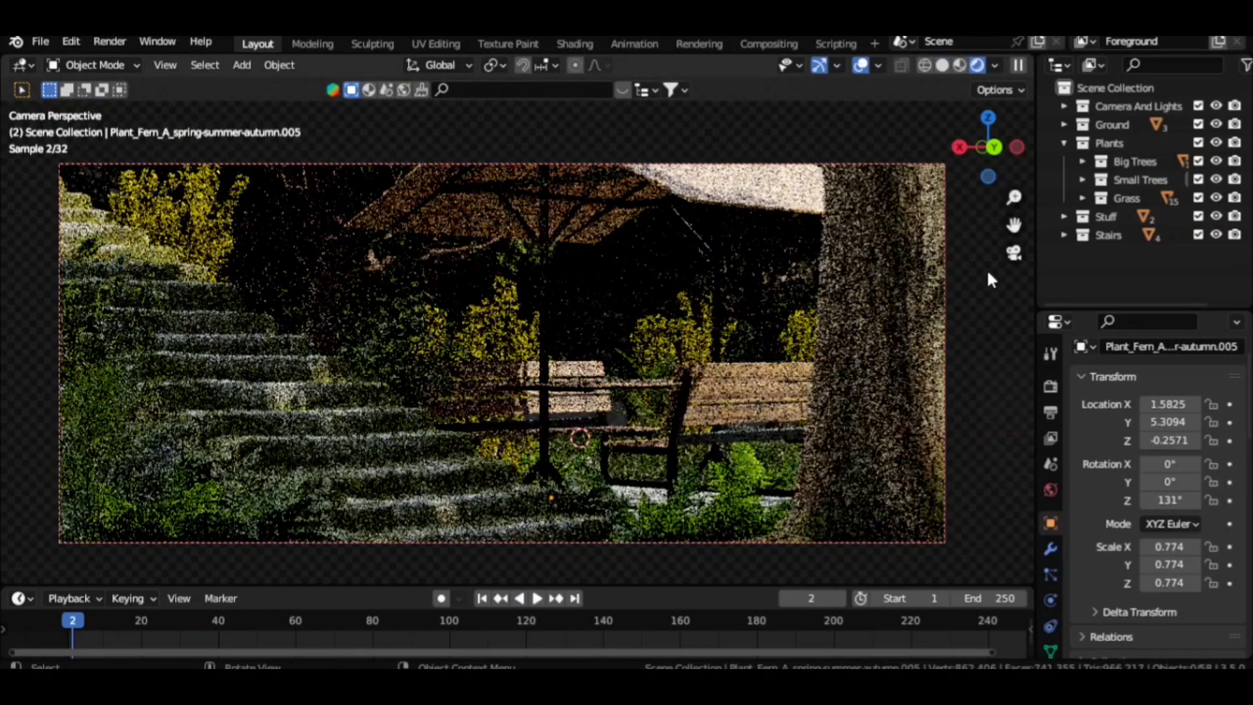
left_click(754, 460)
key("r")
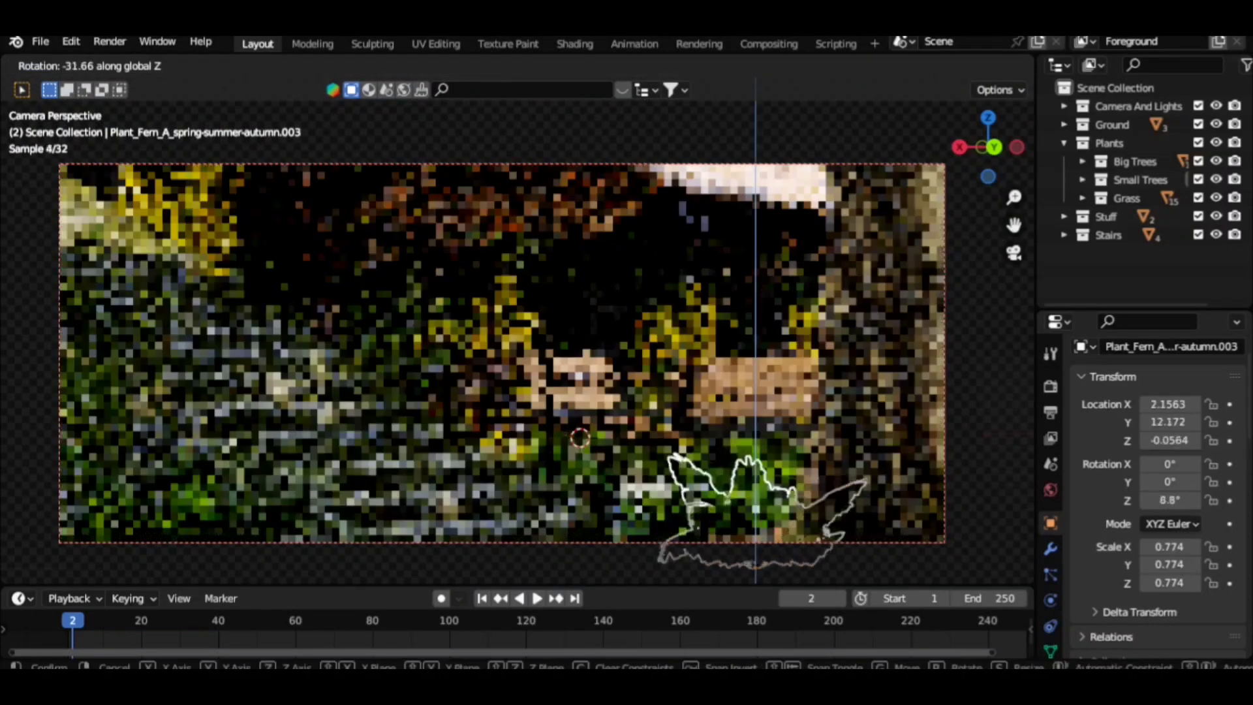
left_click(794, 420)
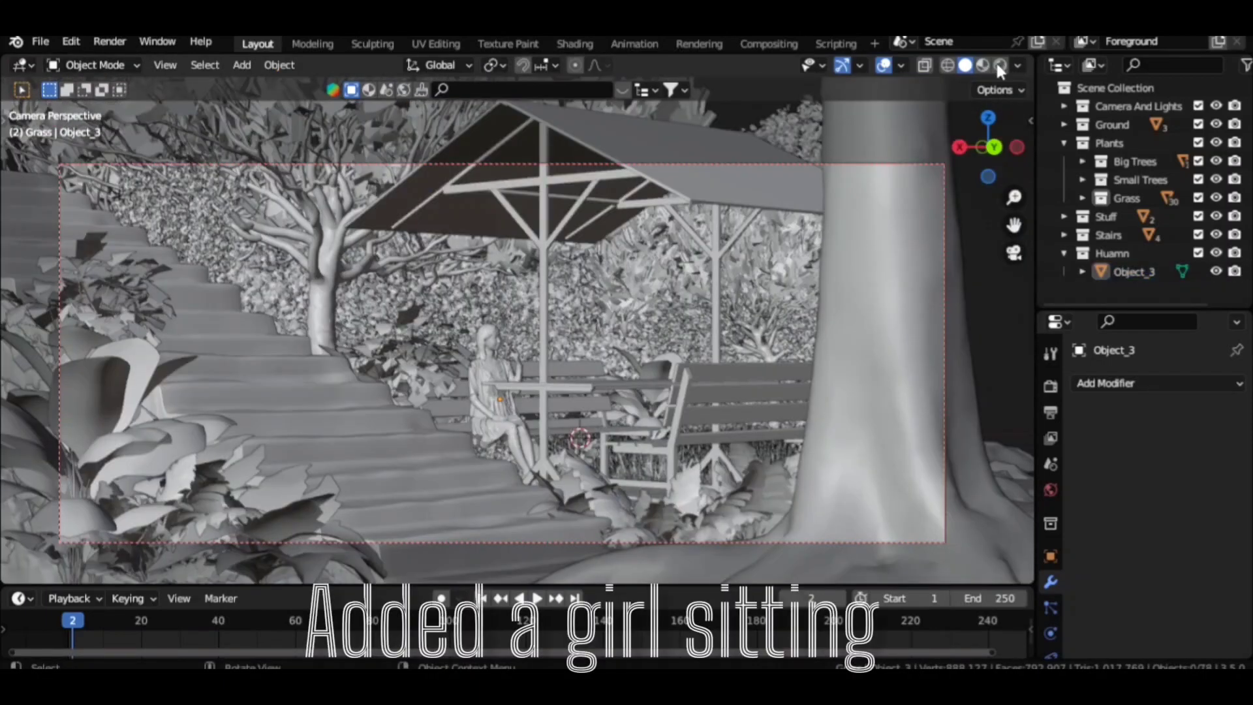
- Rename the seated figure to Girl
left_click(999, 65)
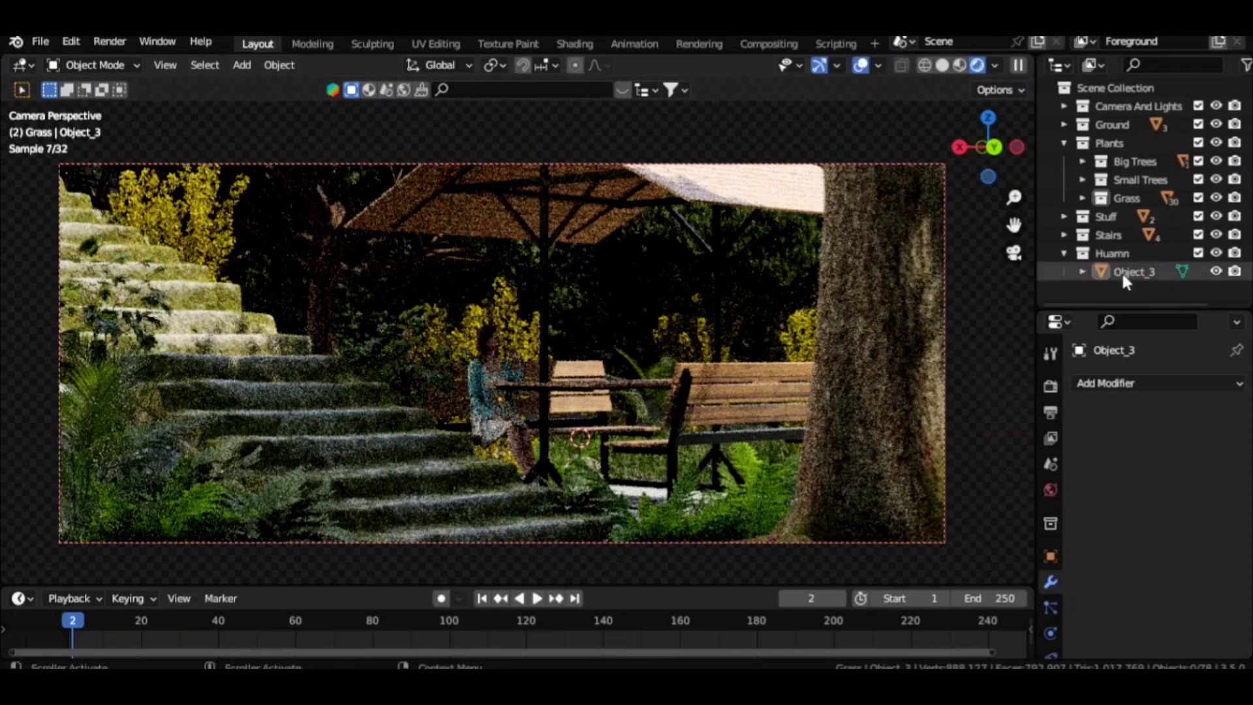
type("Girl")
key("Return")
left_click(941, 65)
- Select and frame the Aesculus tree from the camera view
mouse_move(718, 294)
middle_mouse_down()
mouse_move(812, 205)
mouse_move(625, 409)
mouse_move(757, 460)
middle_mouse_up()
left_click(813, 206)
left_click(805, 291)
key("KP_0")
key("KP_Decimal")
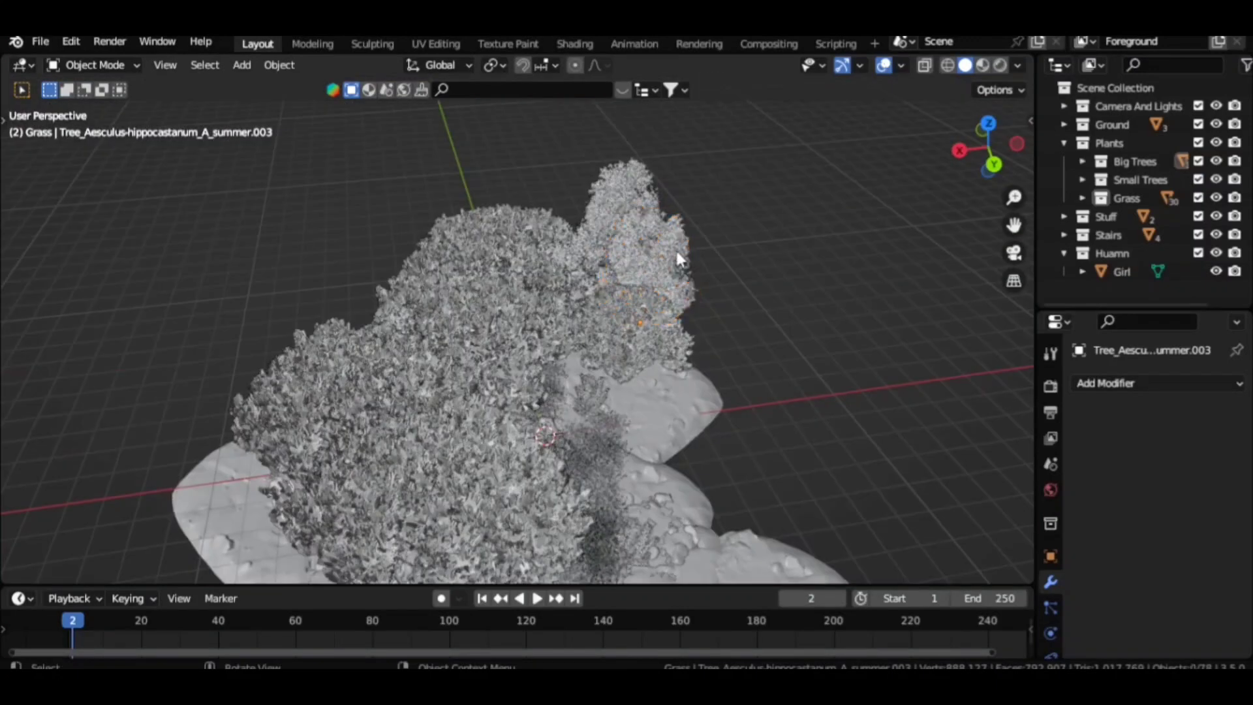
key("KP_0")
- Reposition the pine tree behind the gazebo
middle_click_drag(726, 188, 438, 323)
left_click(574, 366)
key("g")
scroll(574, 366, "down", 5)
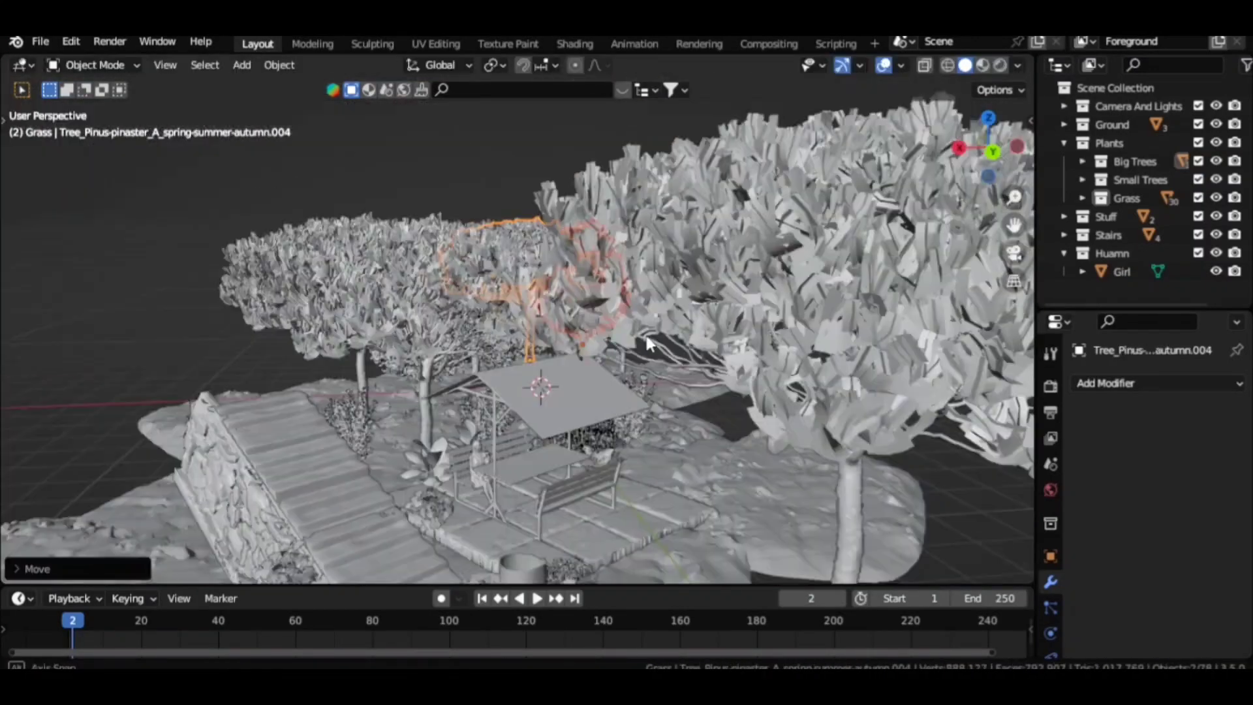
key("KP_Decimal")
key("g")
key("Escape")
key("KP_0")
- Select the camera in the Camera And Lights collection to check depth of field
left_click(401, 338)
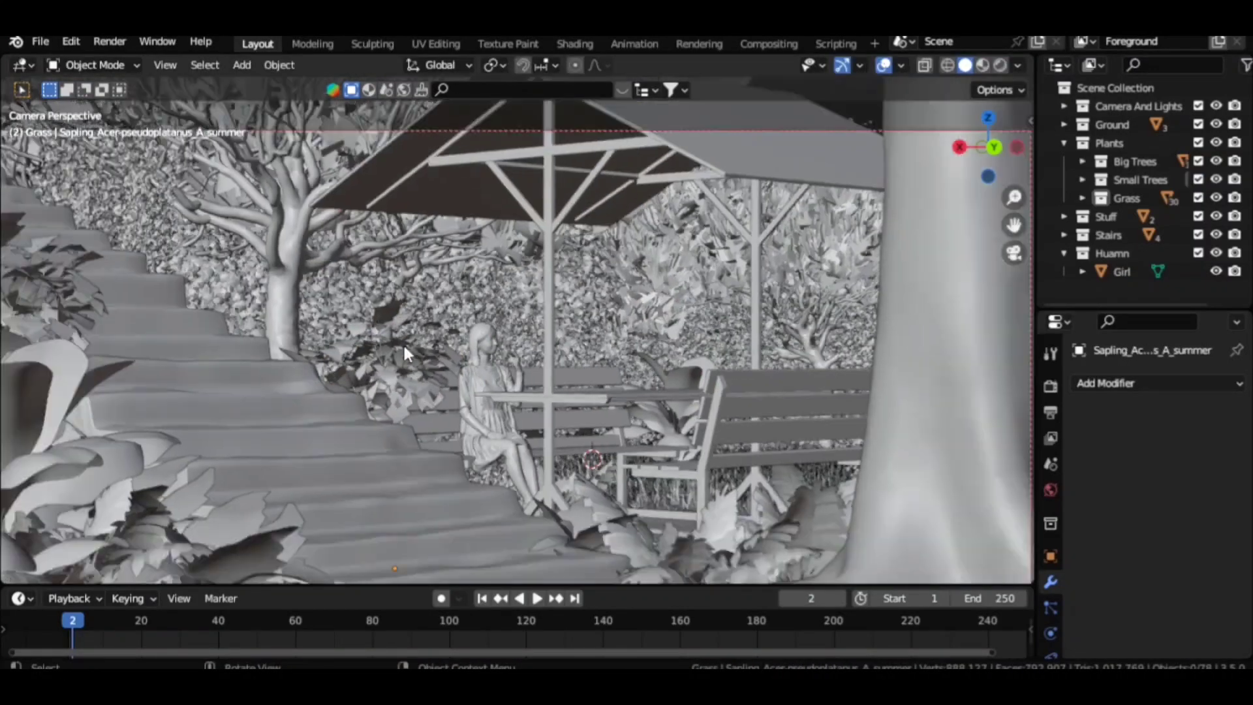
left_click(1063, 253)
left_click(1064, 106)
left_click(1131, 124)
- Preview the scene rendered and orbit around a shrub
key("z")
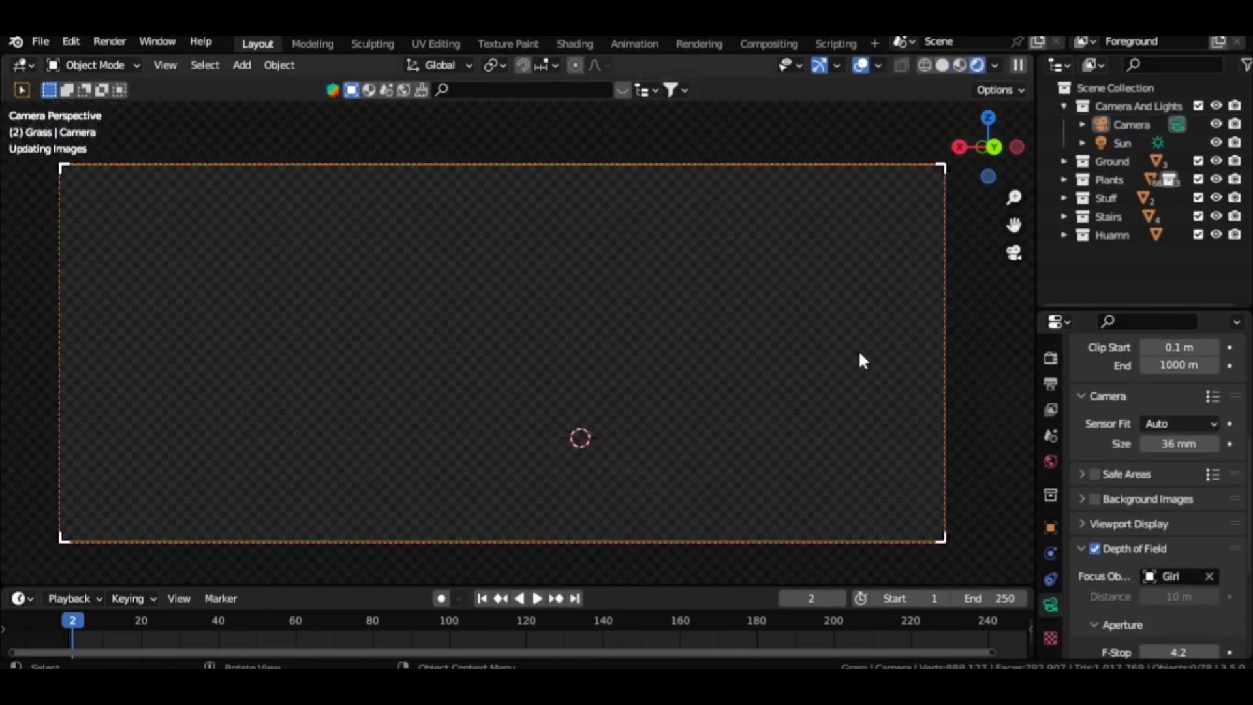
scroll(1123, 444, "down", 3)
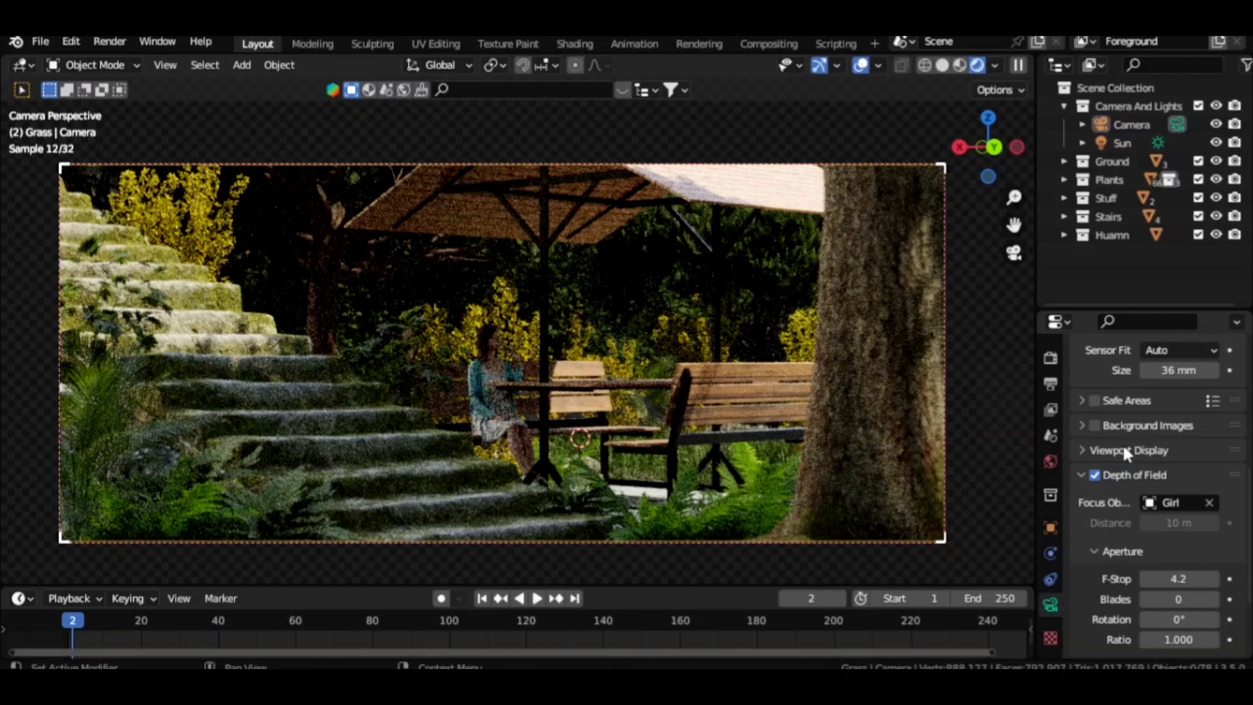
left_click(942, 64)
middle_click_drag(687, 319, 668, 432)
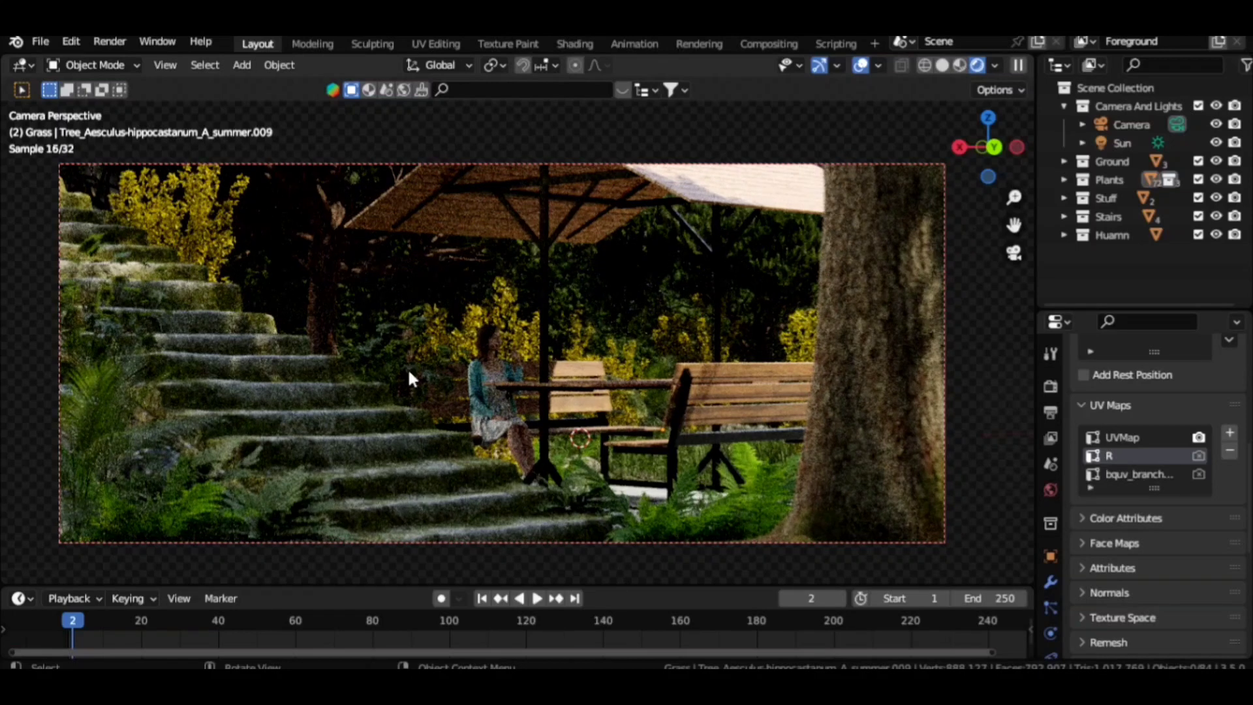
- Temporarily hide the pine tree behind the stairs, then unhide and reposition it
left_click(202, 513)
key("alt+a")
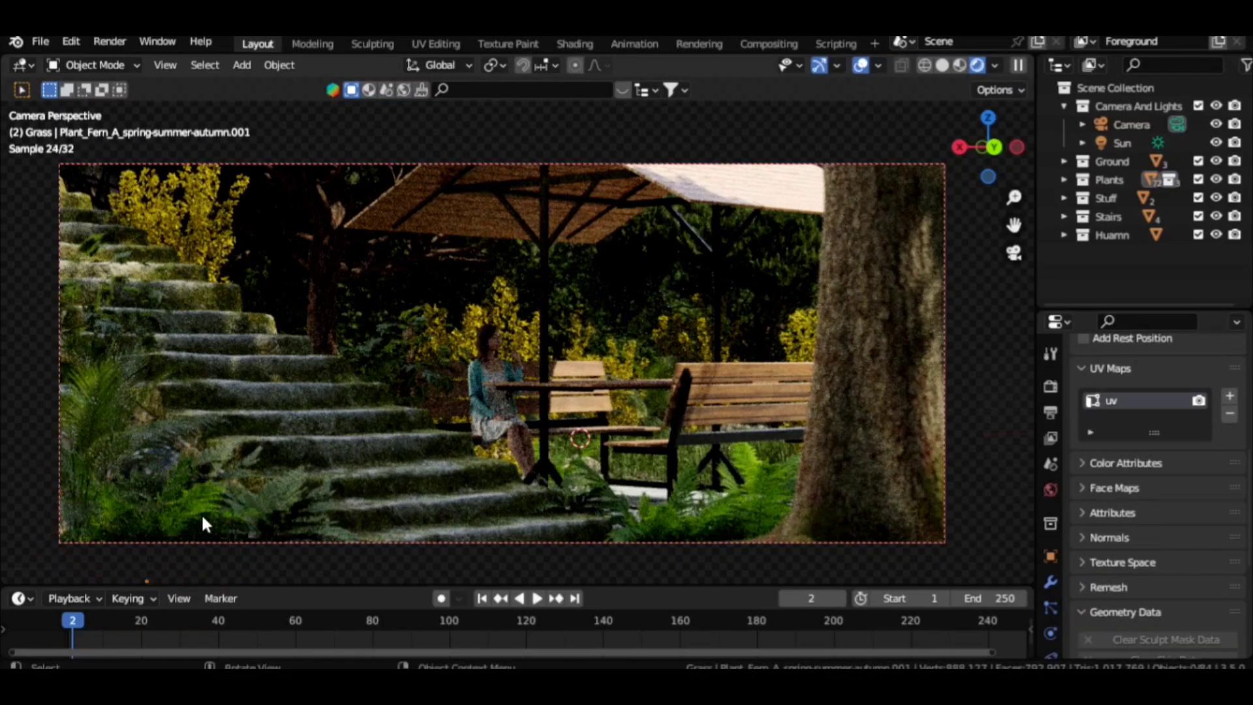
left_click(115, 190)
key("h")
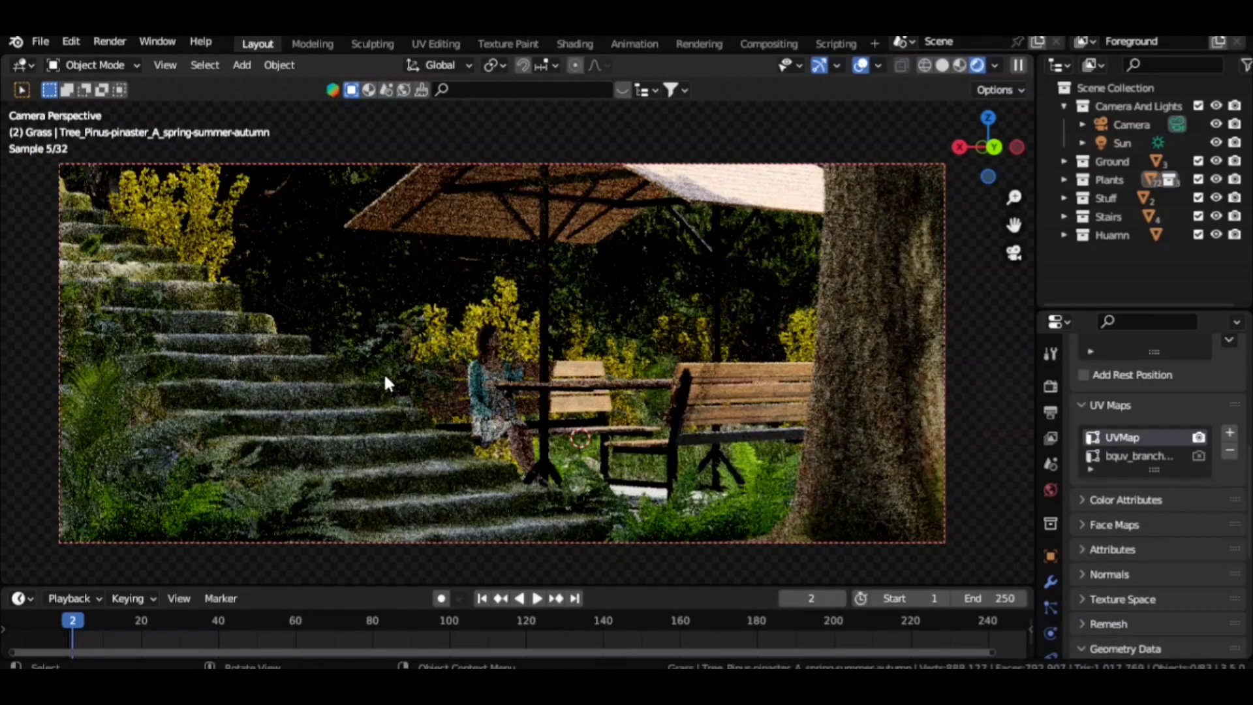
key("alt+h")
key("g")
left_click(933, 98)
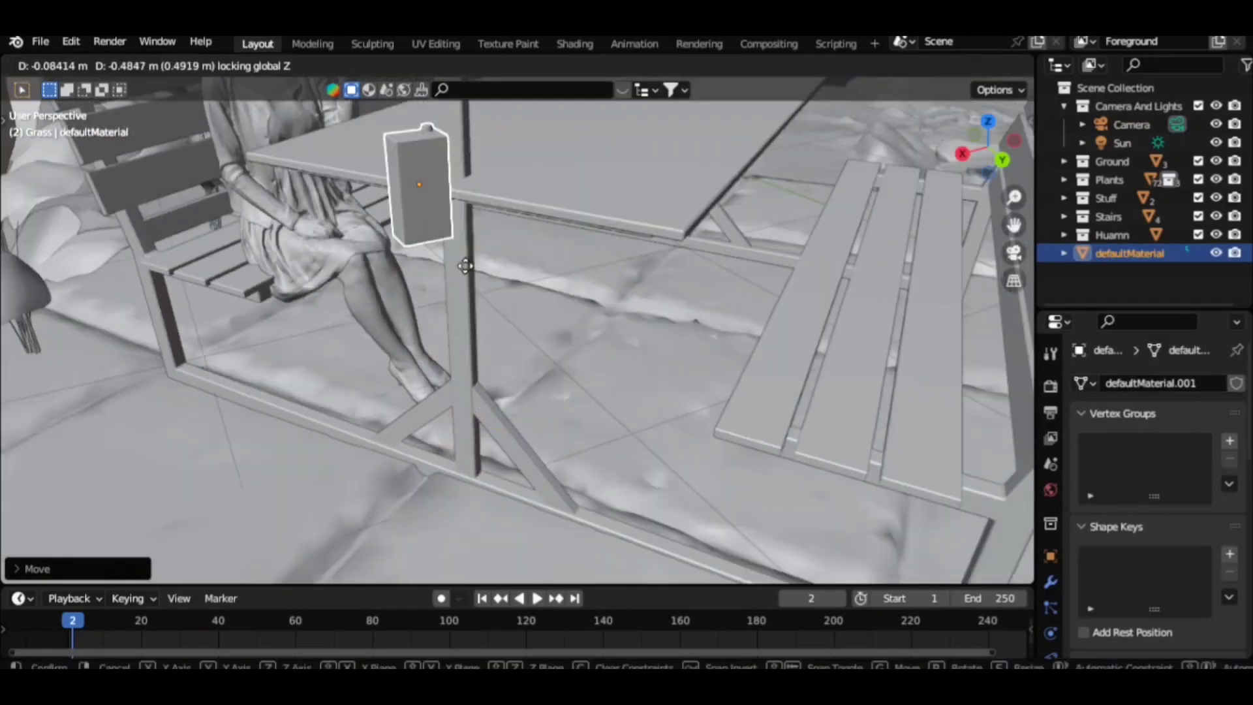
- Set the output resolution to 1692 × 720 px and save the blend file
left_click(464, 266)
key("KP_0")
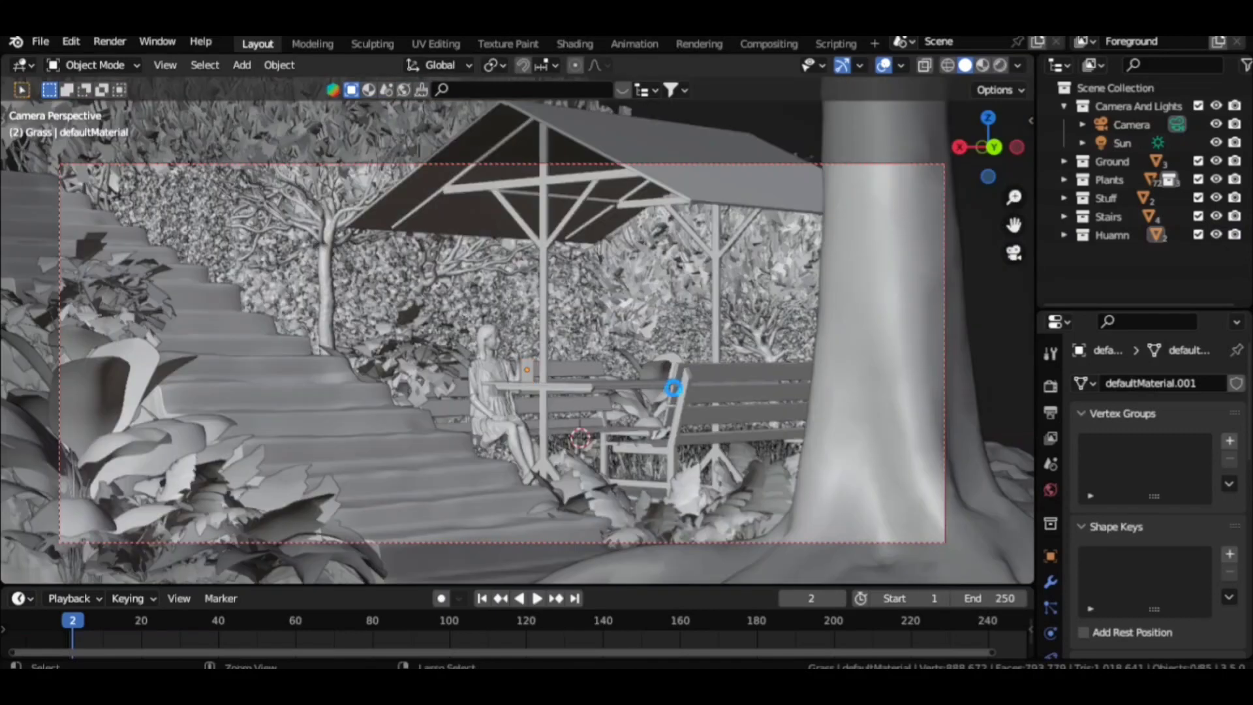
key("ctrl+s")
left_click(1055, 410)
type("720")
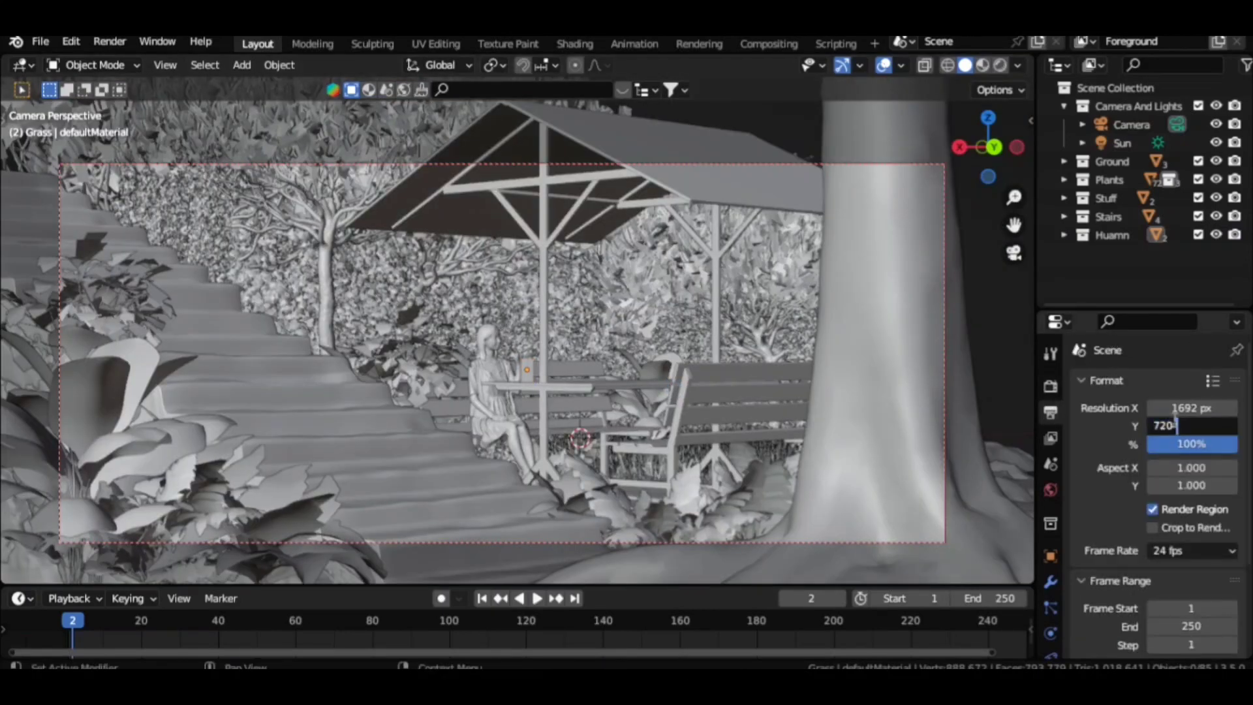
key("Return")
key("ctrl+z")
- Review the render sampling and Performance settings, then start outlining an area of the render
left_click(1050, 386)
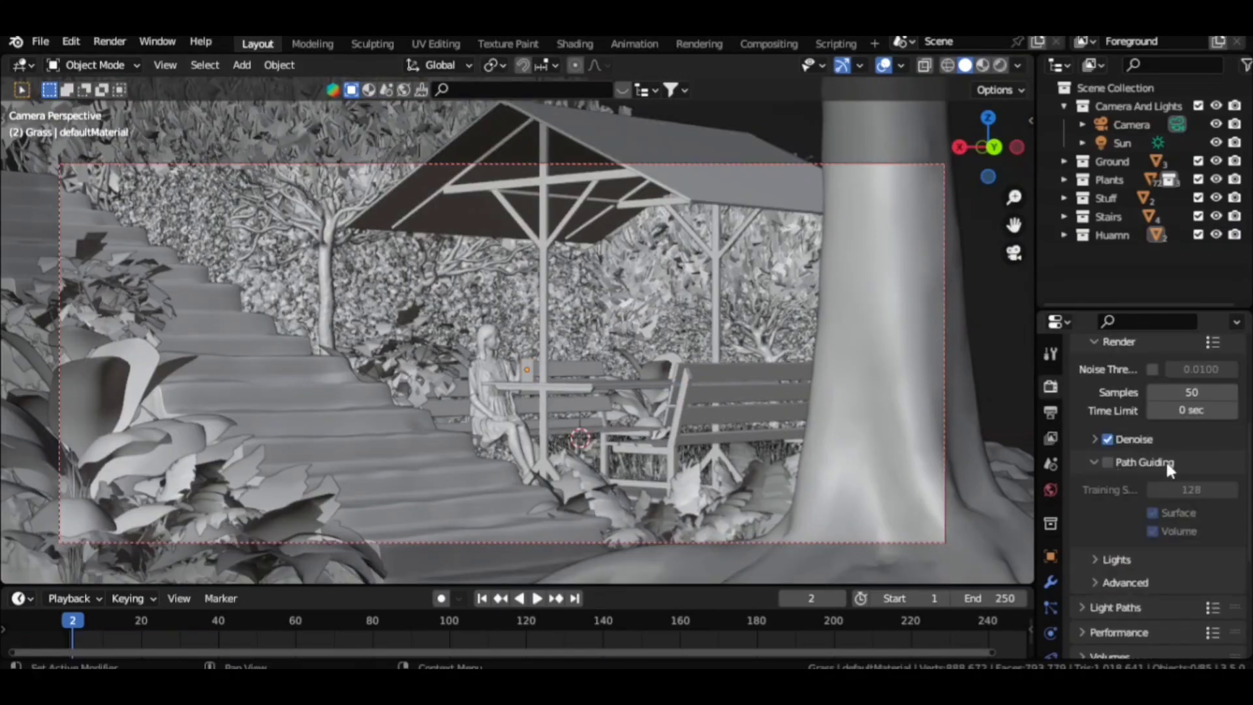
left_click(1109, 462)
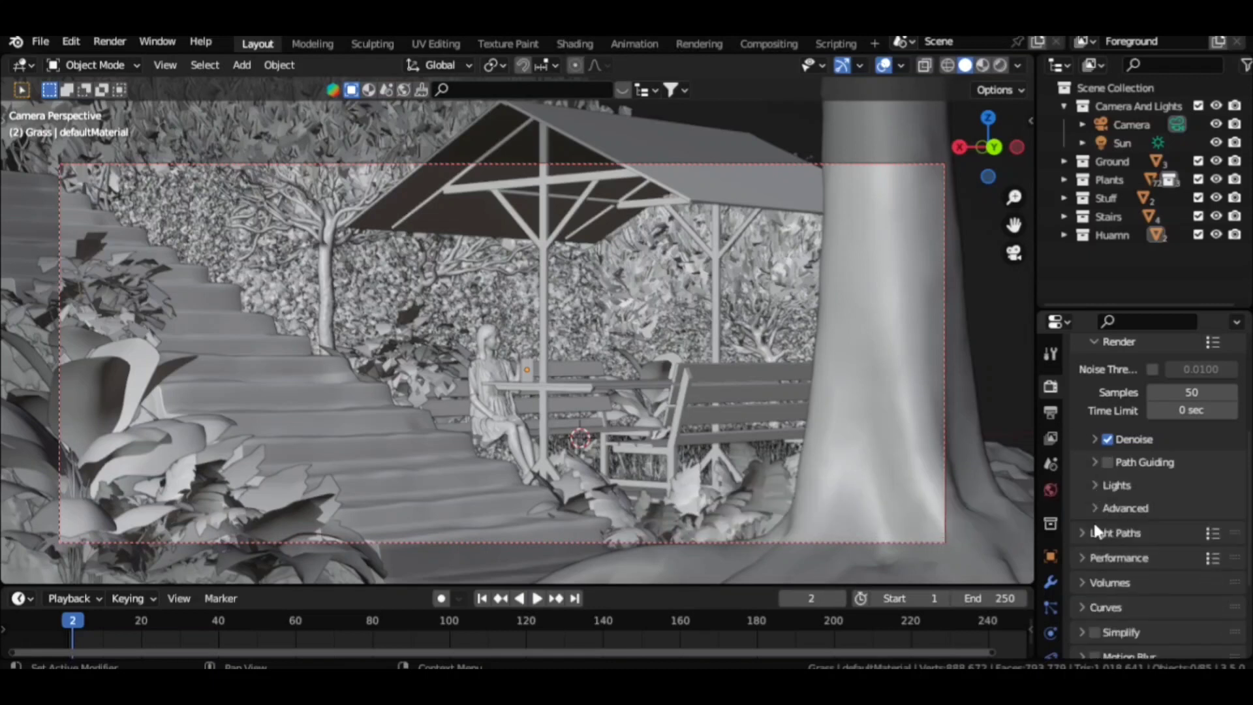
scroll(1093, 520, "down", 4)
left_click(1081, 447)
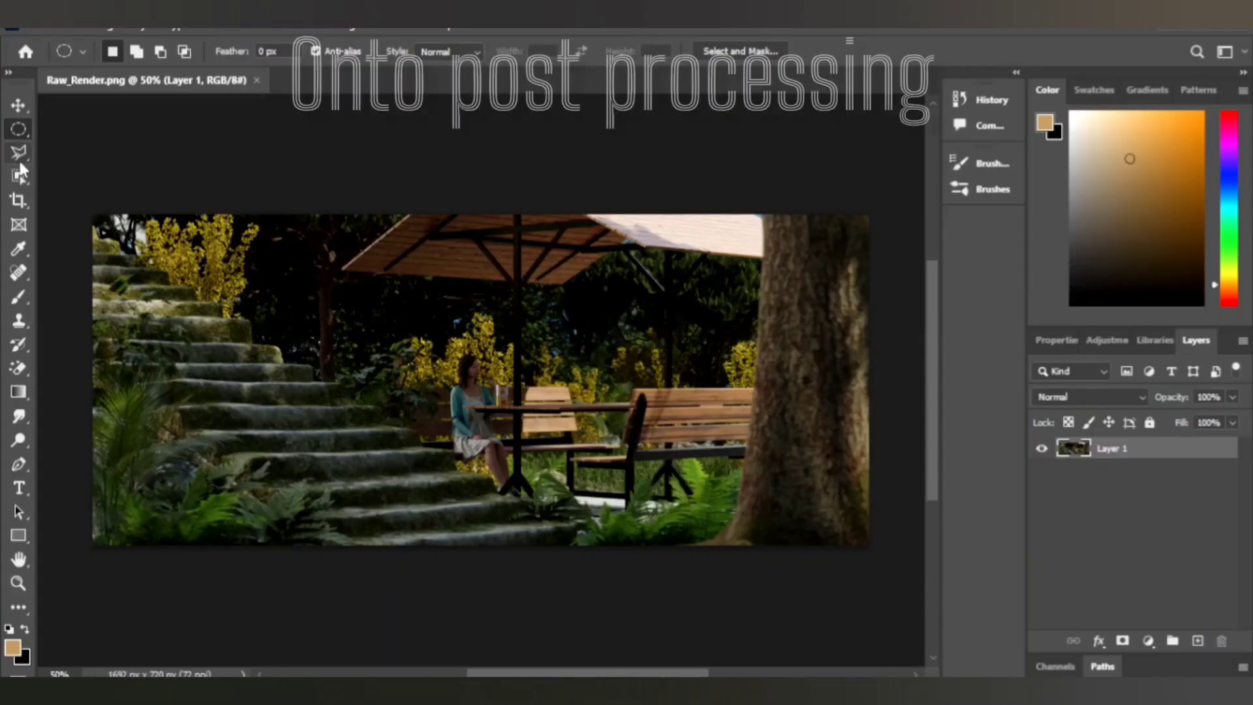
left_click(18, 152)
left_click(742, 184)
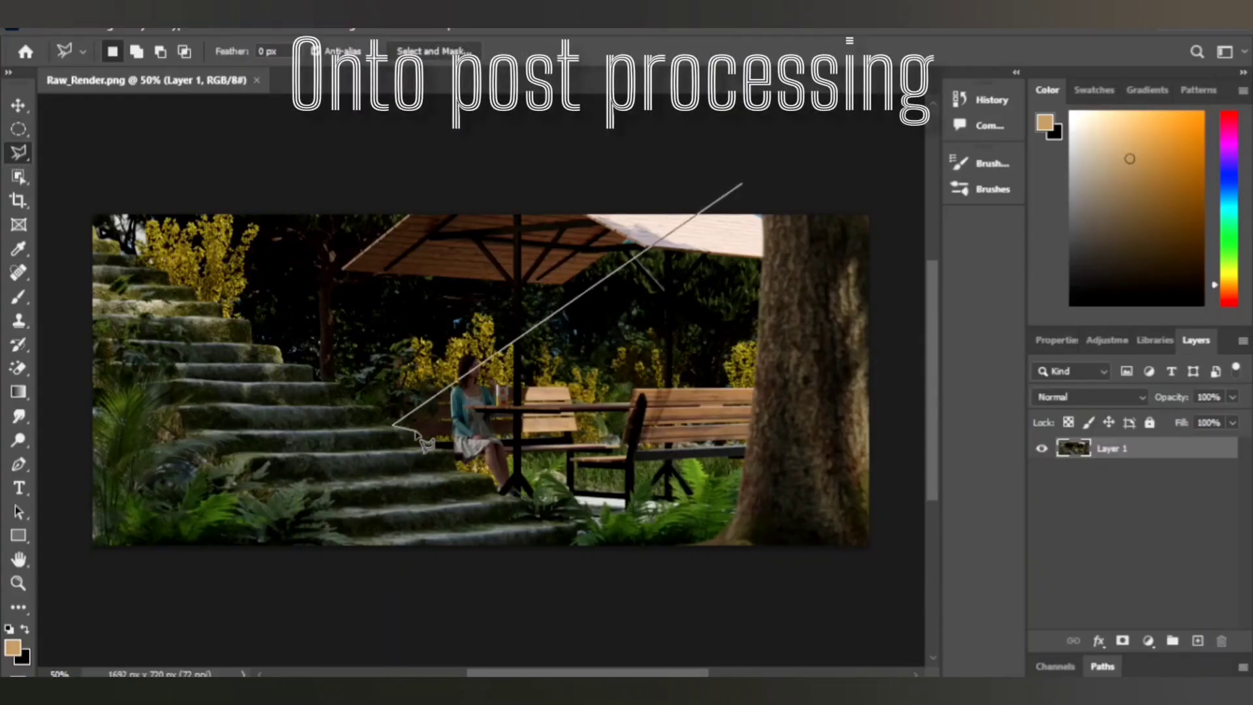
- Add a Curves adjustment that corrects the render's white balance
left_click(1148, 641)
left_click(1133, 402)
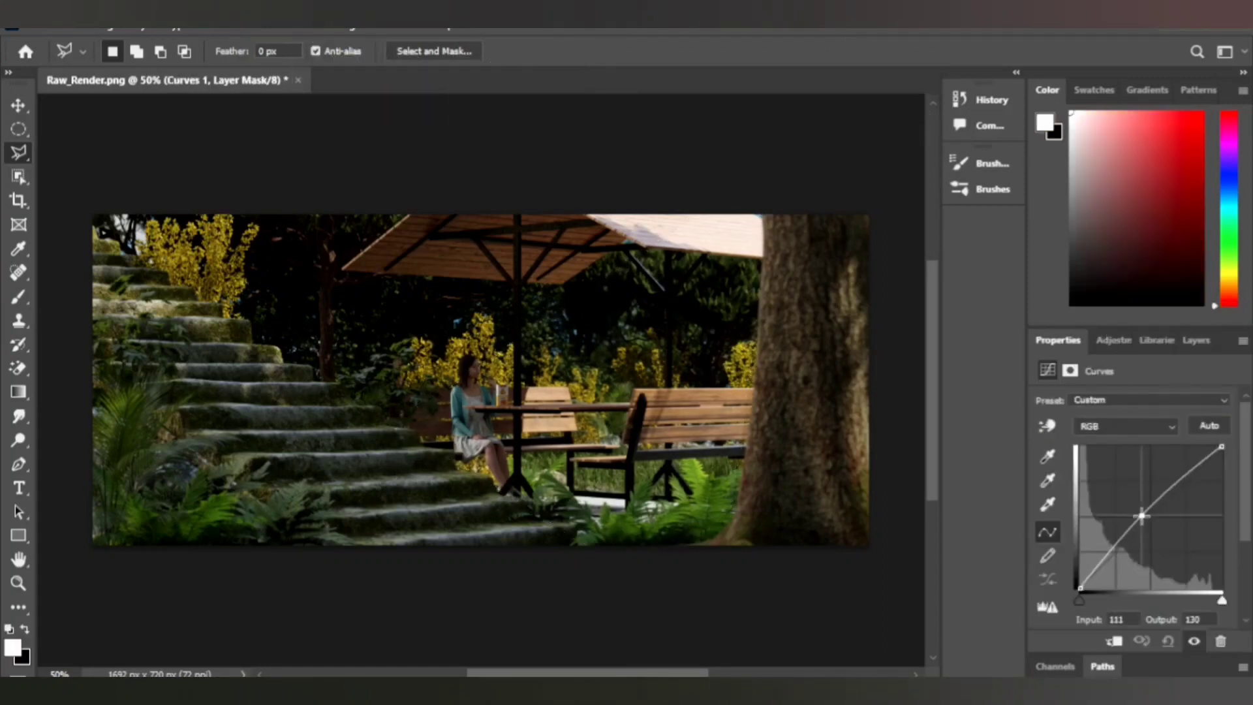
left_click(261, 29)
left_click_drag(979, 508, 1052, 517)
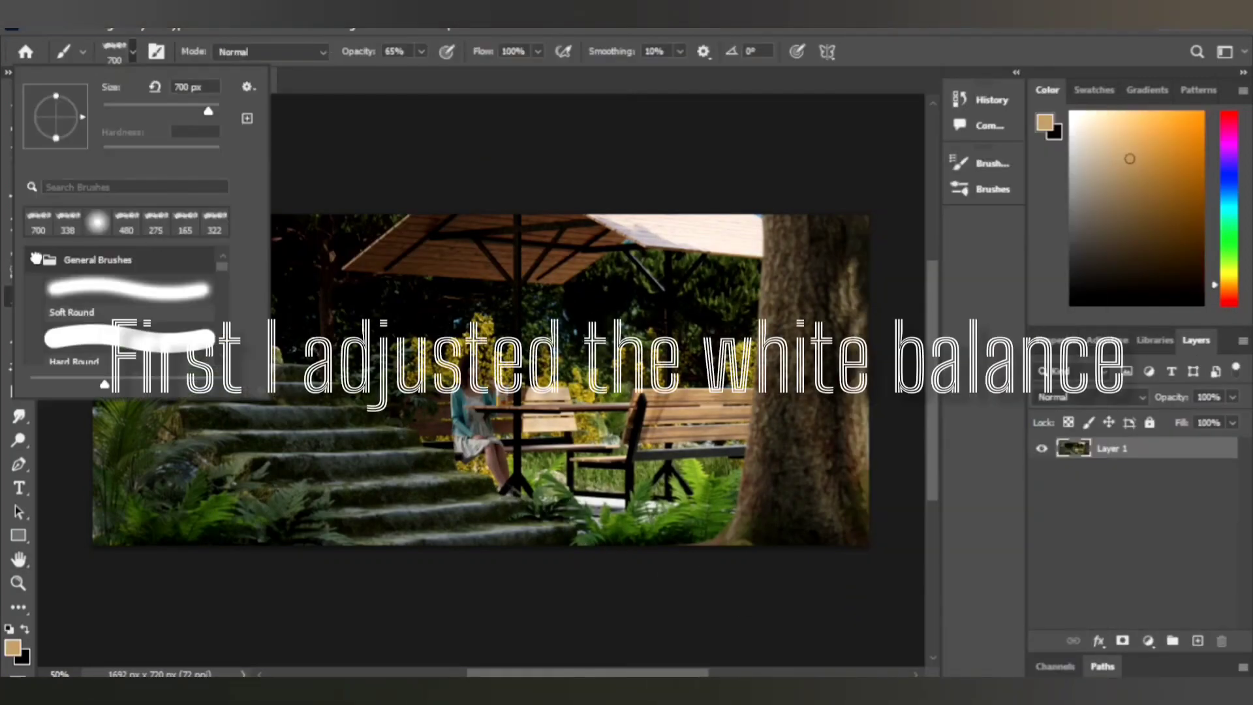
- Choose the large Cloud brush for dust and adjust its size
left_click(36, 260)
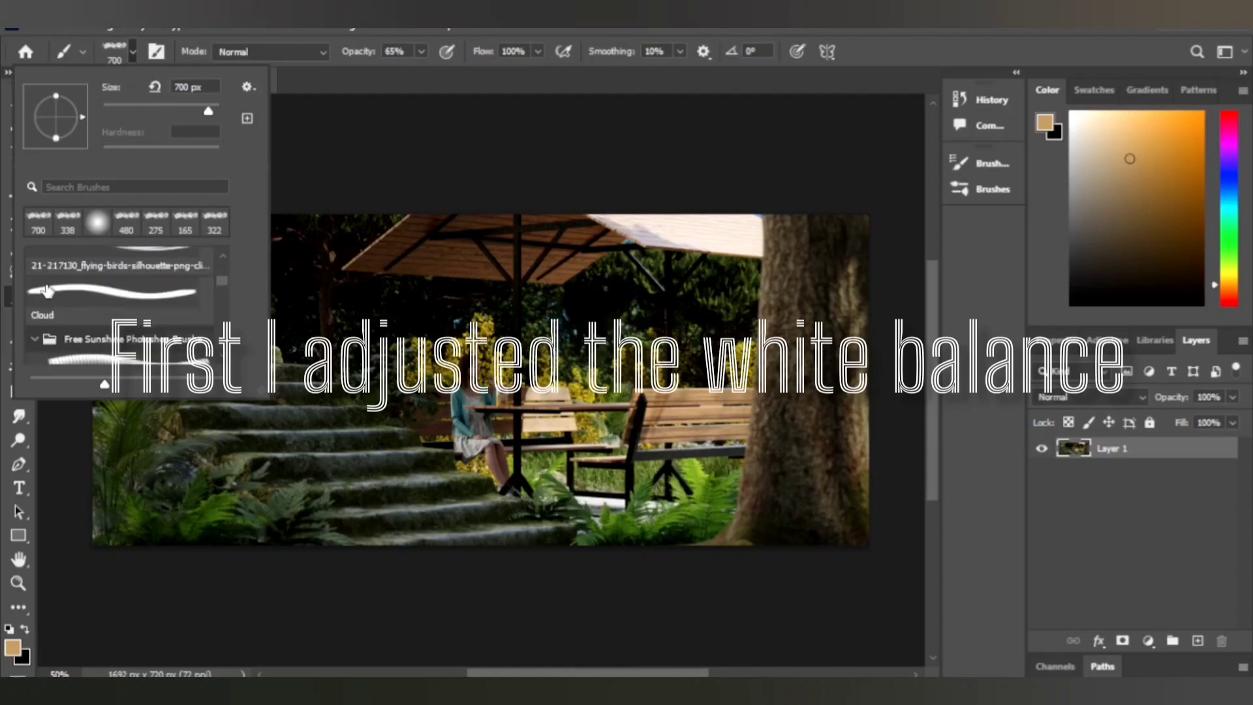
left_click(98, 319)
key("Return")
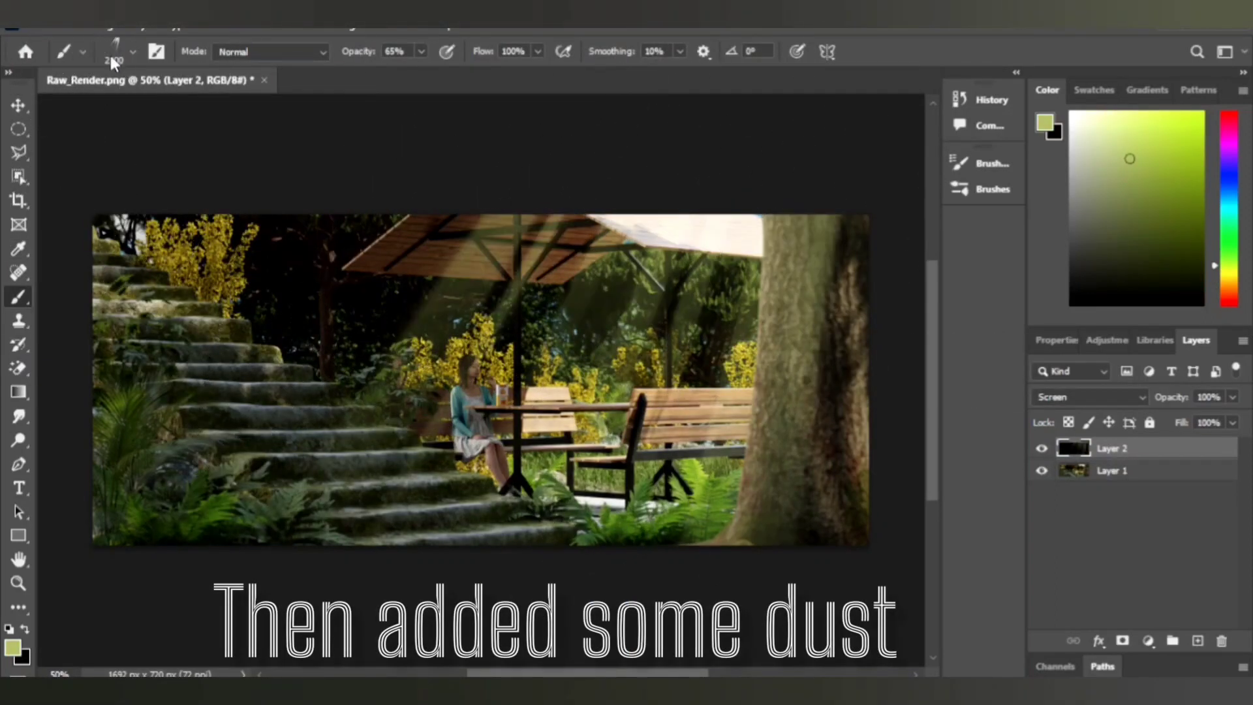
left_click(133, 51)
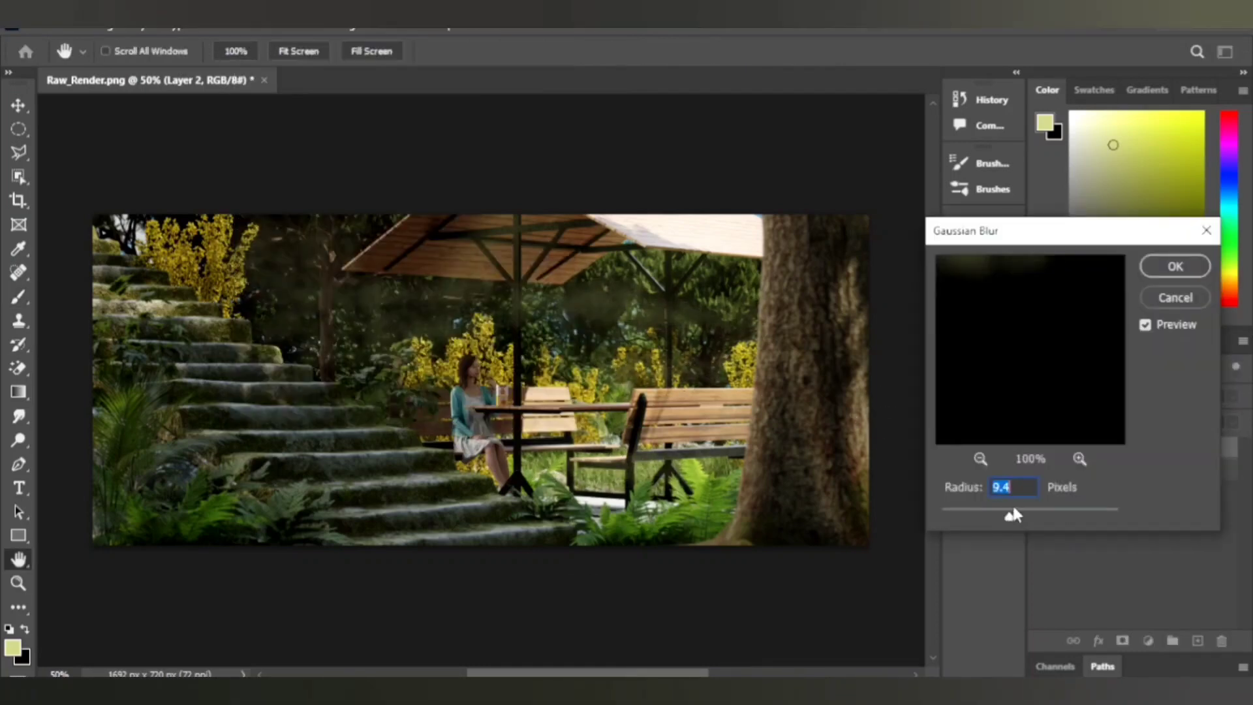
- Lower the dust layer's opacity, pick a pale yellow-green colour and add a new layer
left_click_drag(1204, 428, 1183, 421)
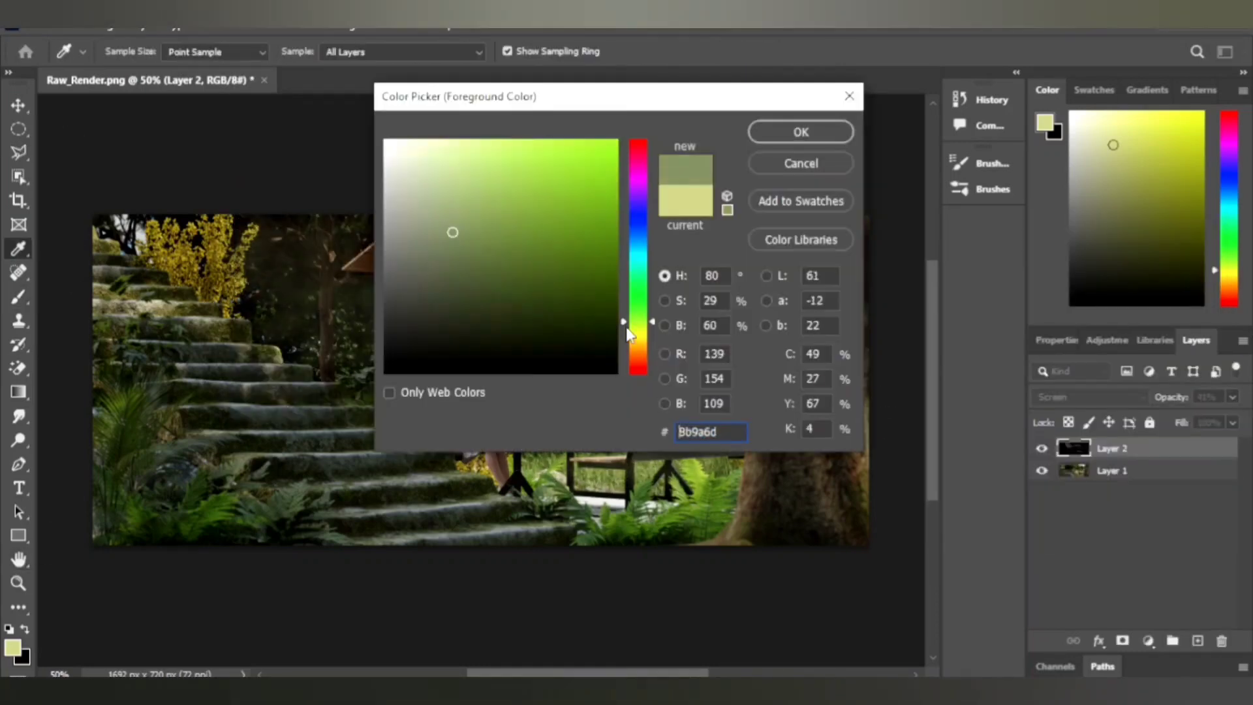
left_click(628, 334)
left_click(827, 130)
key("b")
key("ctrl+shift+n")
left_click(783, 193)
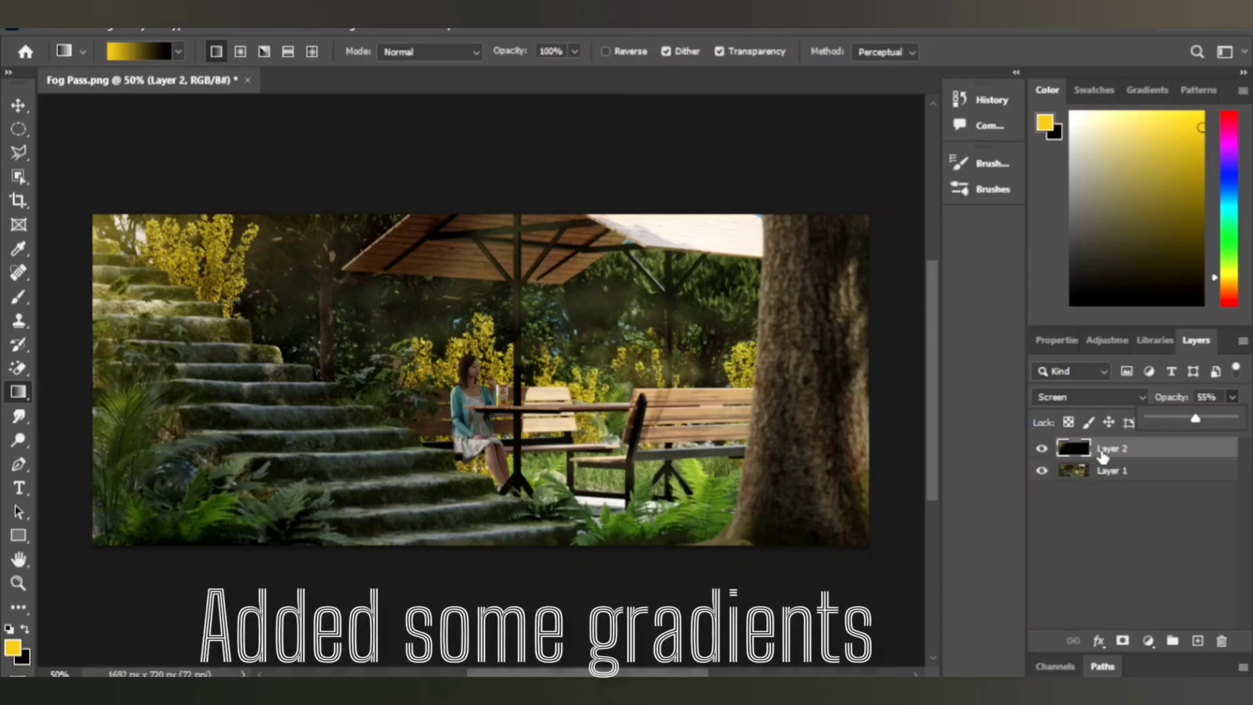
- Lay a gradient rising from the bottom centre and reduce Layer 3's fill to about half
left_click_drag(520, 640, 511, 542)
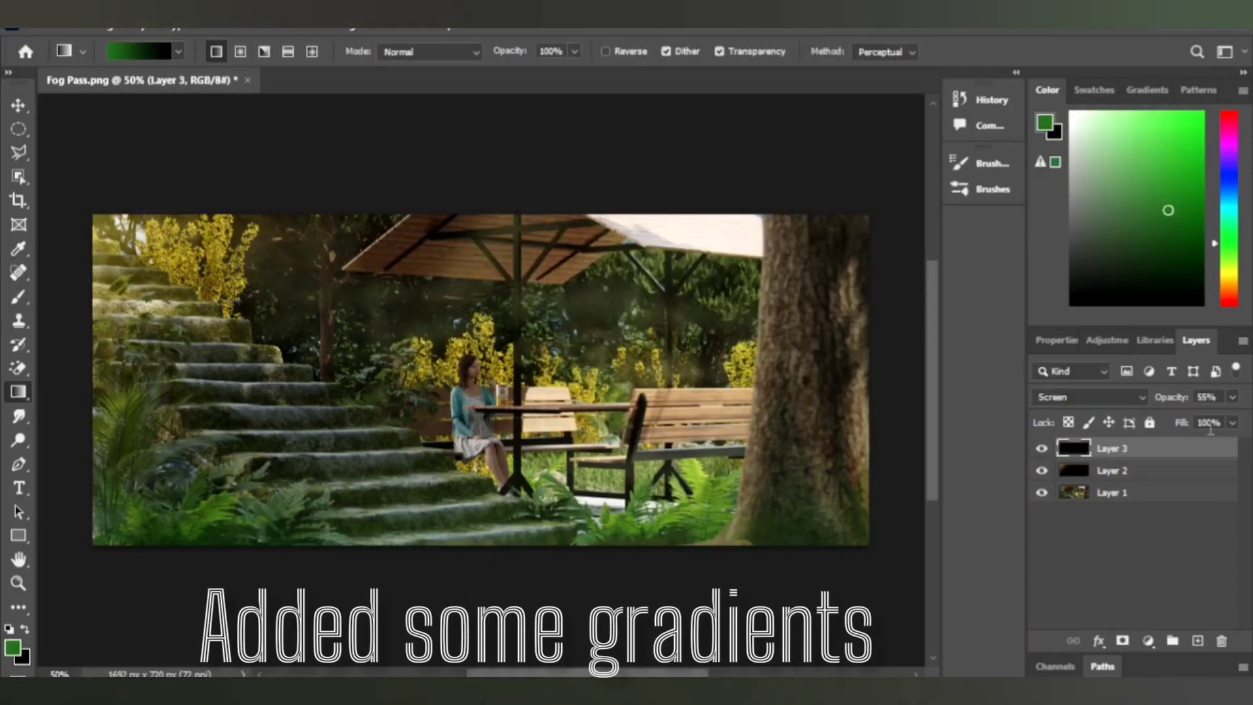
left_click_drag(1232, 422, 1196, 450)
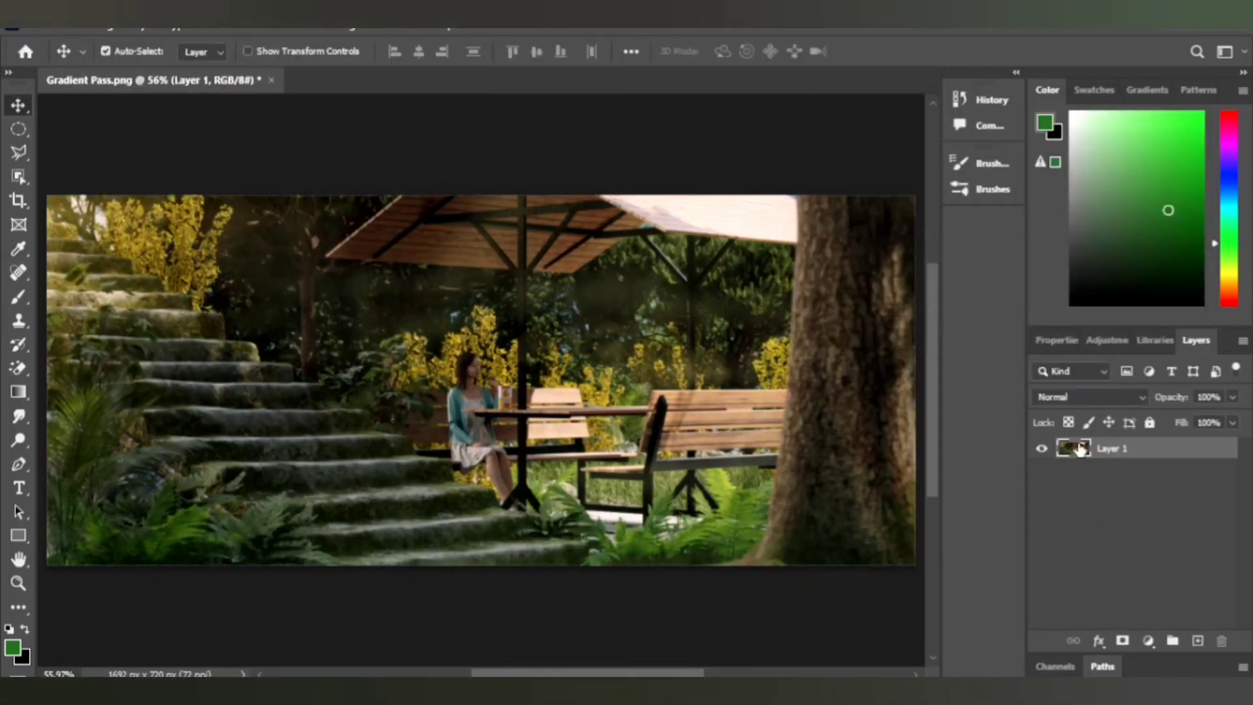
- Save the image as 'Color Graded PAss' PNG
key("ctrl+shift+s")
type("Color Graded PAss")
key("Return")
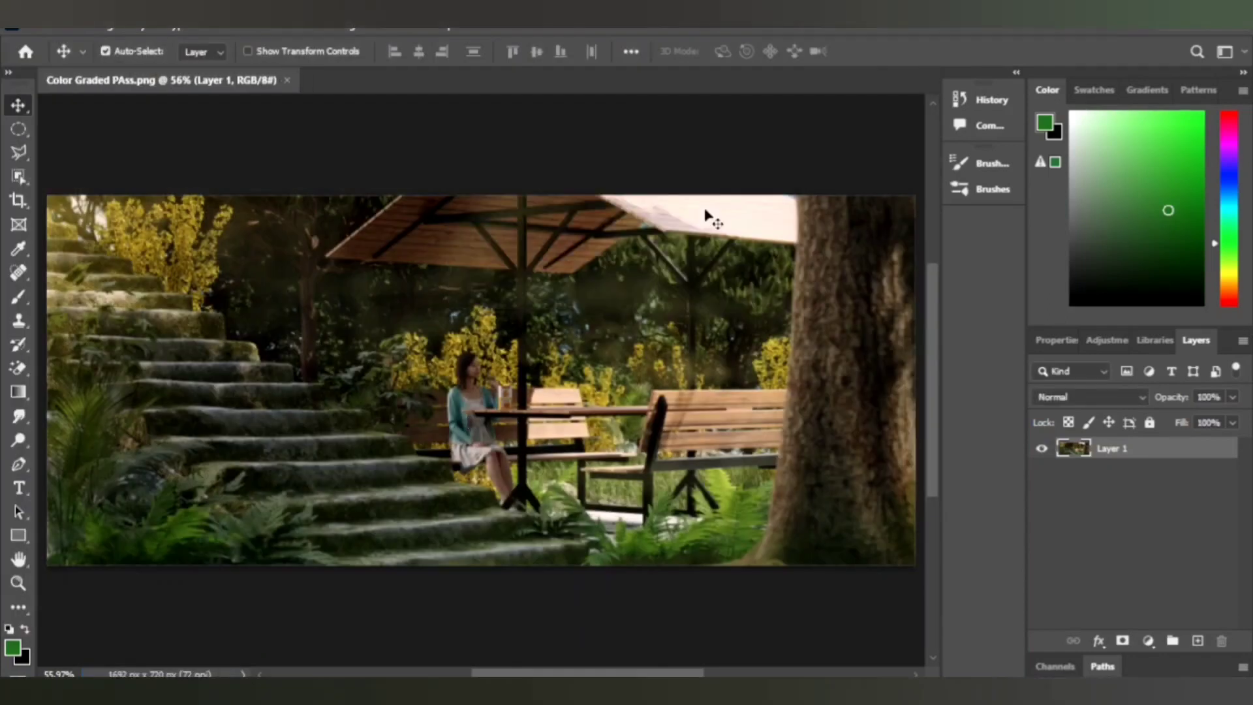
- Add a black layer with a top-left Lens Flare, lowered to 66% opacity
key("ctrl+shift+n")
left_click(503, 330)
left_click(770, 196)
key("ctrl+BackSpace")
left_click(255, 26)
left_click(520, 458)
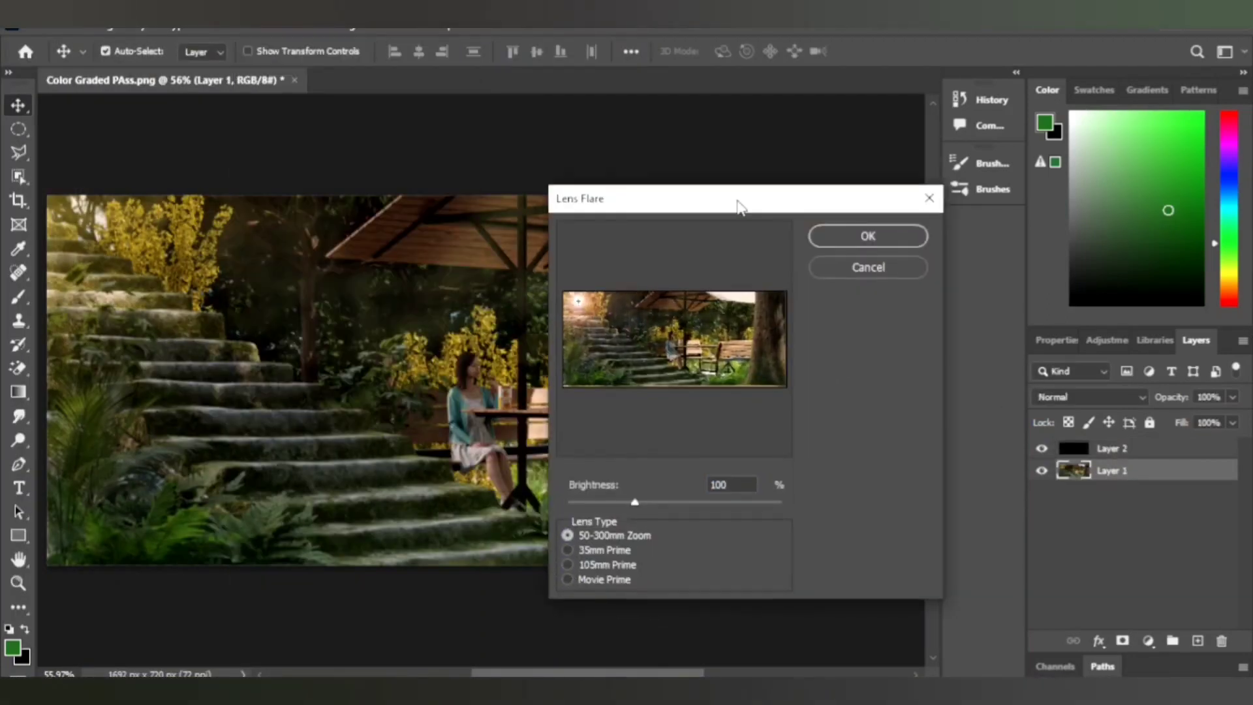
key("Return")
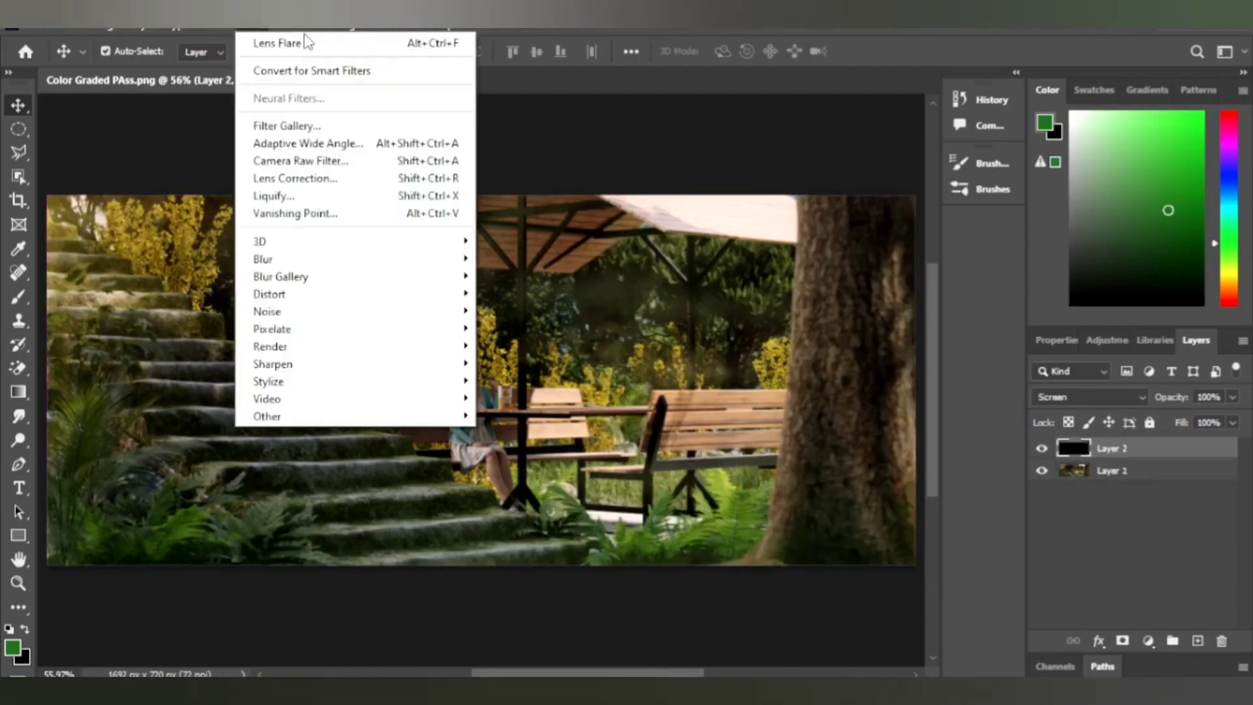
left_click_drag(1214, 418, 1204, 418)
- Reset colours to black and white and merge the flare into the image
left_click(18, 296)
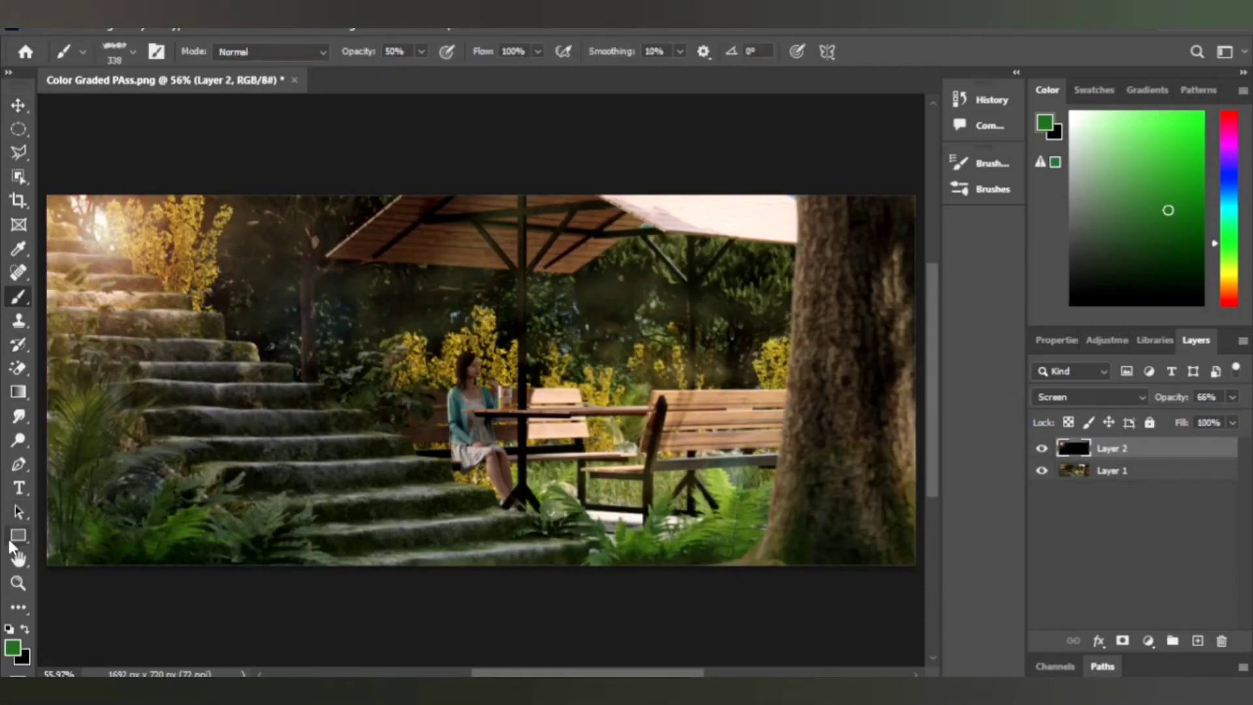
key("d")
left_click(121, 51)
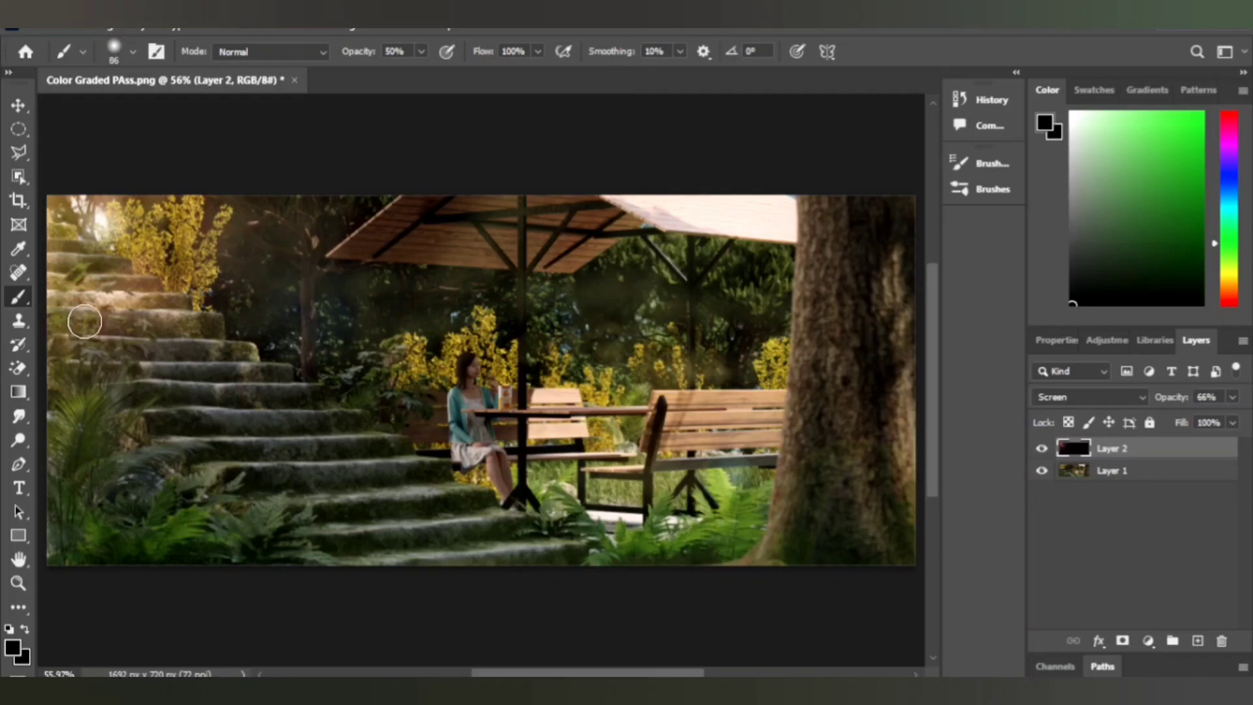
key("m")
key("Delete")
key("z")
- Draw an elliptical selection around the centre and add a Curves vignette darkening the edges
right_click(465, 437)
left_click(490, 493)
key("m")
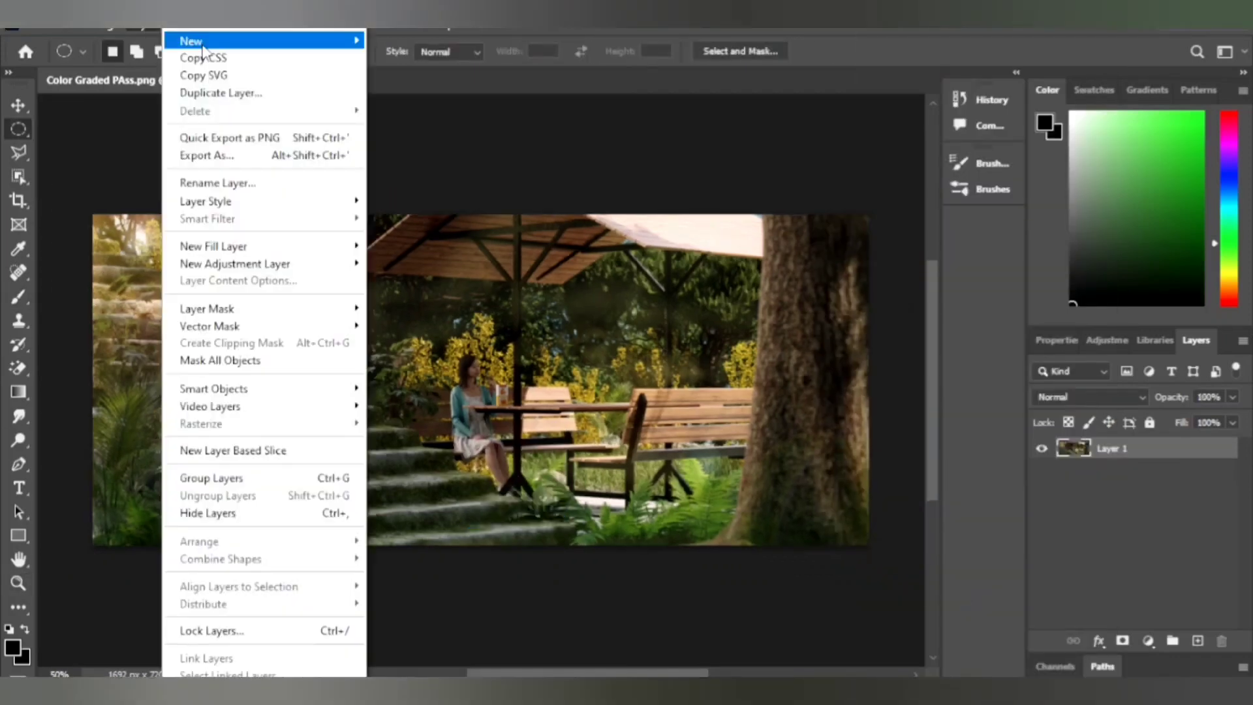
left_click_drag(479, 379, 872, 549, "alt")
left_click(1148, 640)
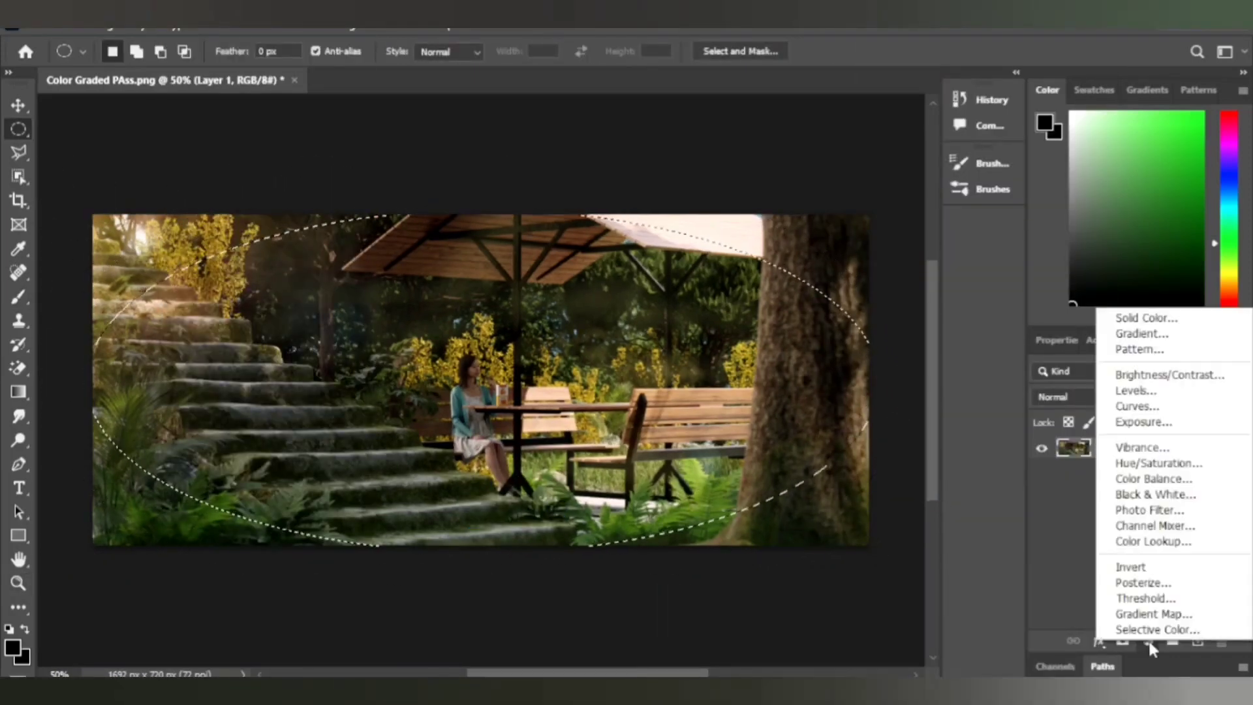
left_click(1133, 405)
left_click_drag(1150, 517, 1158, 524)
left_click(255, 20)
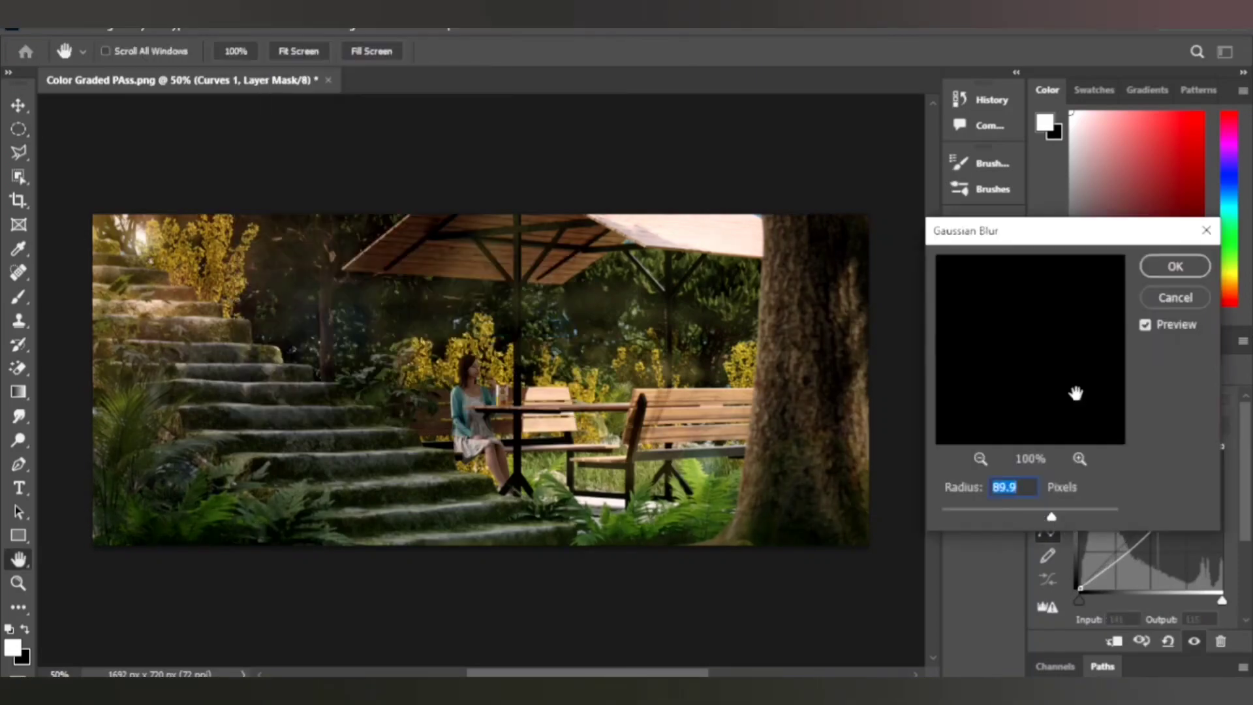